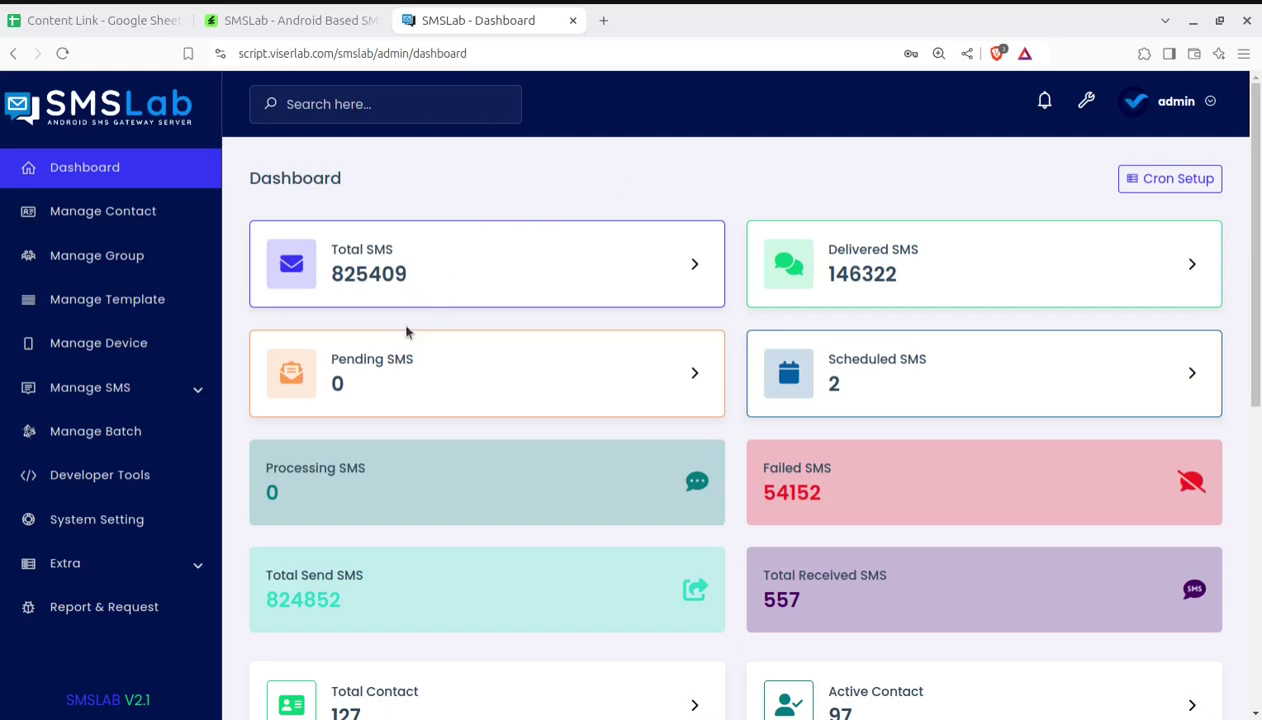
# Switch to the 'SMSLab - Android Based' tab showing the CodeCanyon product page
pyautogui.click(291, 28)
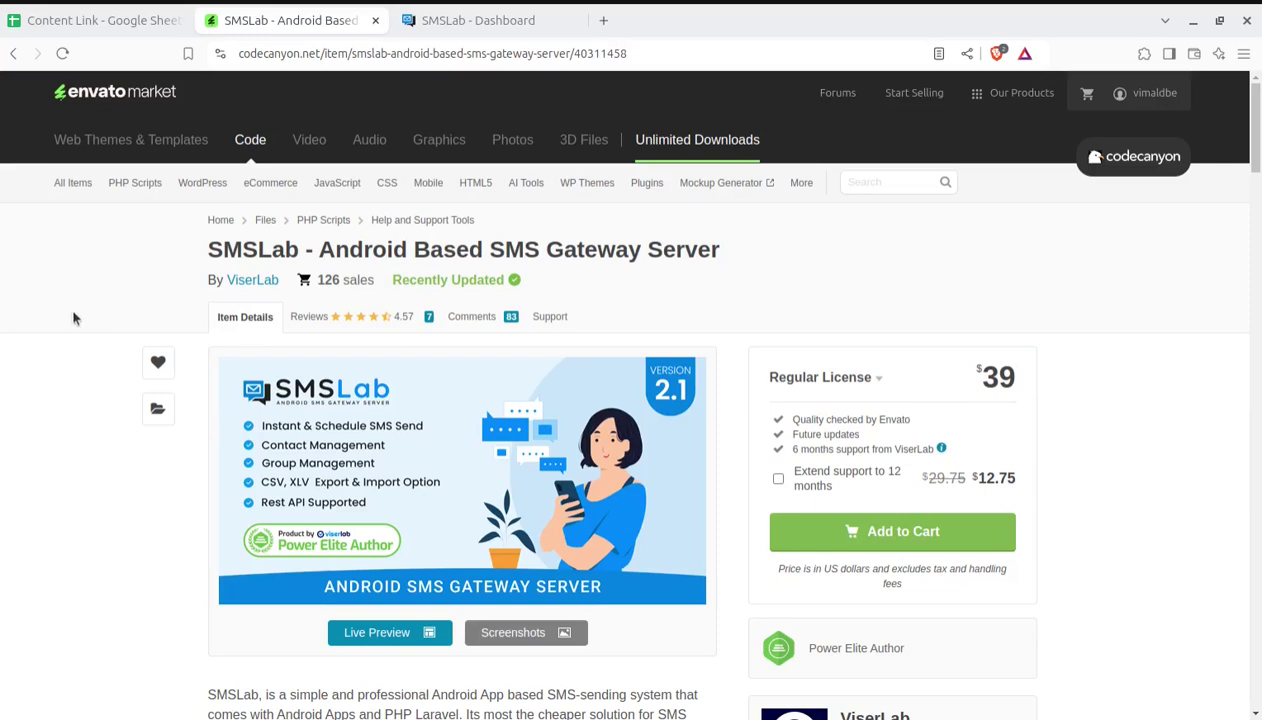
# Highlight the SMSLab name and title description, then return to the 'SMSLab - Dashboard' tab
pyautogui.scroll(-2, 75, 316)
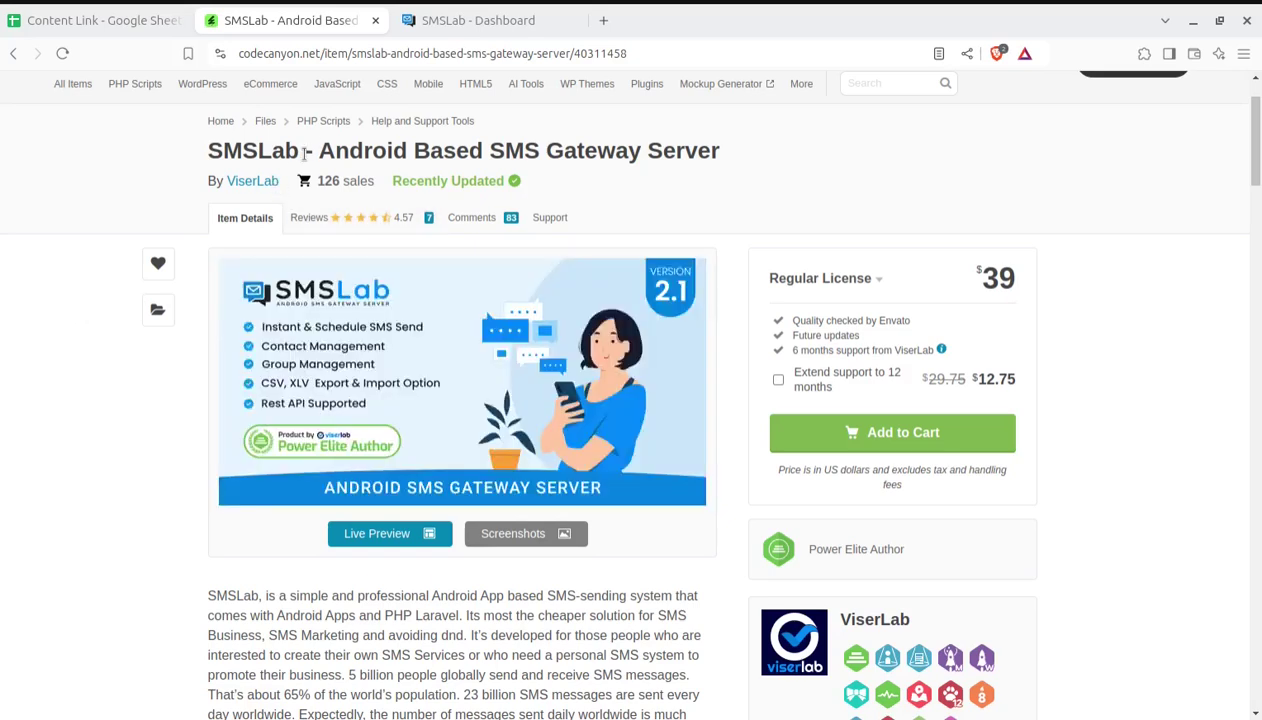
pyautogui.moveTo(207, 150); pyautogui.dragTo(307, 151)
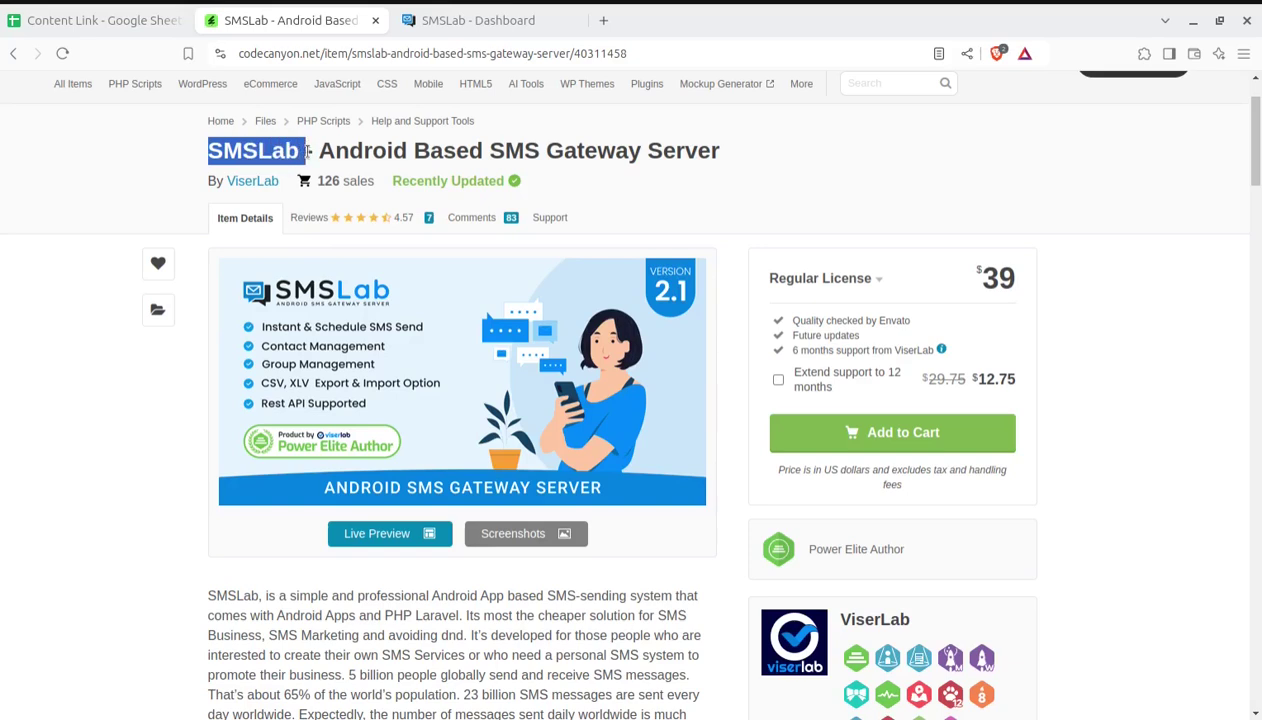
pyautogui.moveTo(318, 150); pyautogui.dragTo(724, 158)
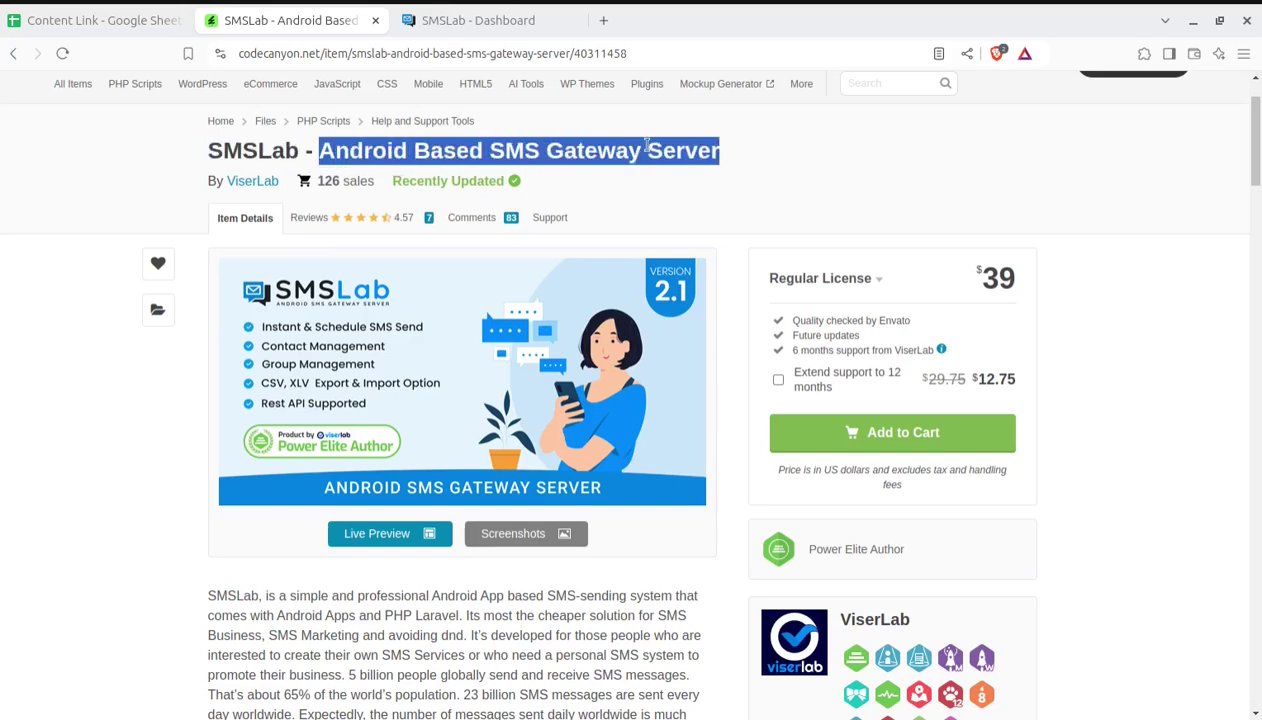
pyautogui.click(463, 21)
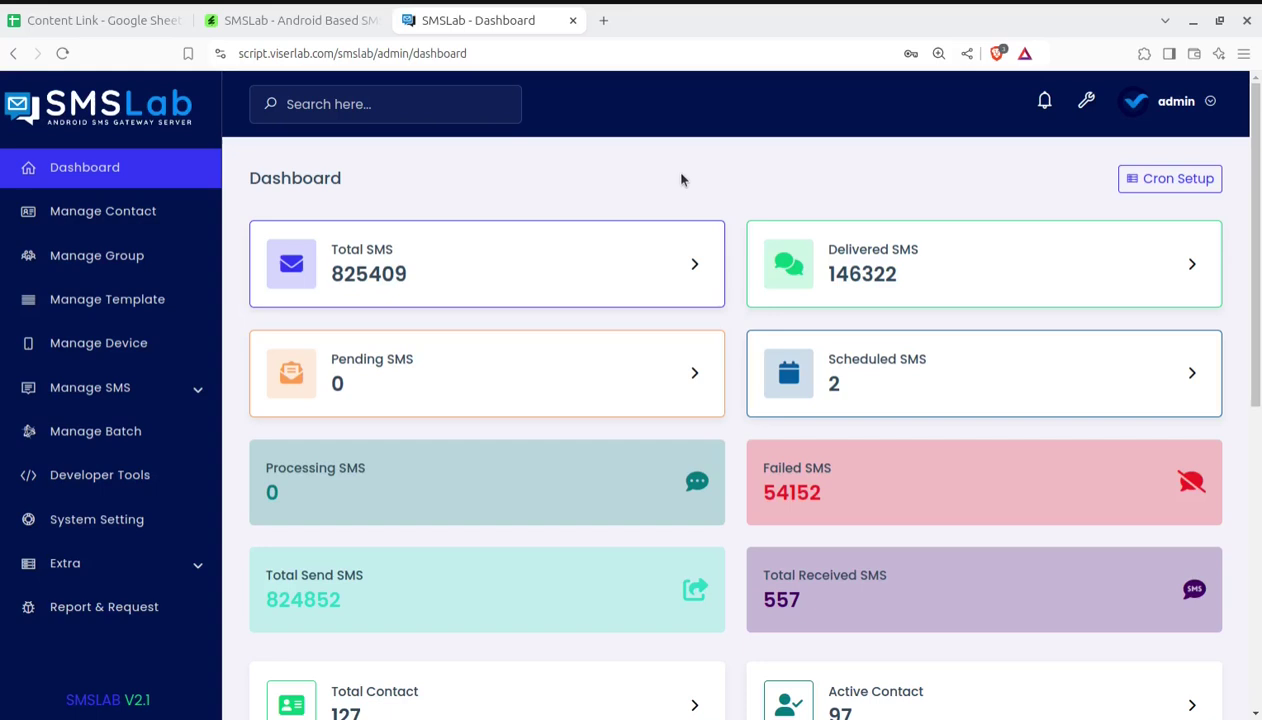
# Scroll through the SMSLab dashboard, then close its tab with Ctrl+W
pyautogui.scroll(-2, 670, 260)
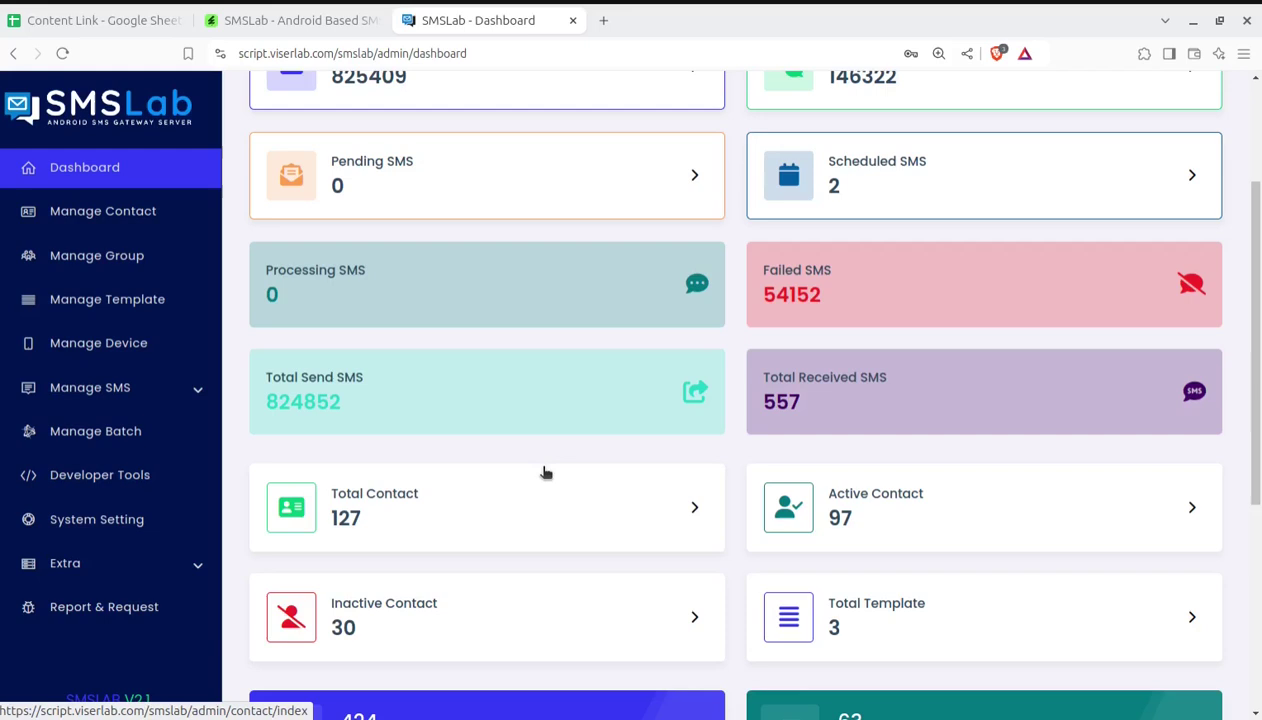
pyautogui.scroll(3, 545, 472)
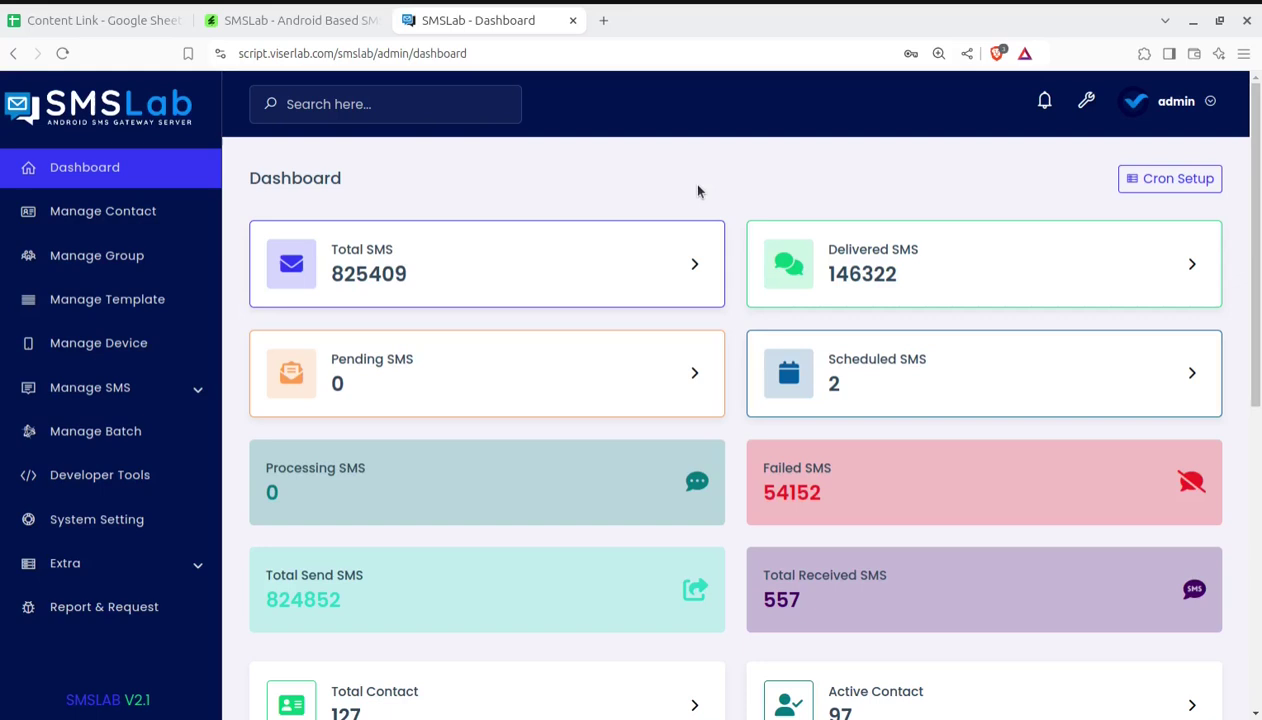
pyautogui.hotkey('ctrl', 'w')
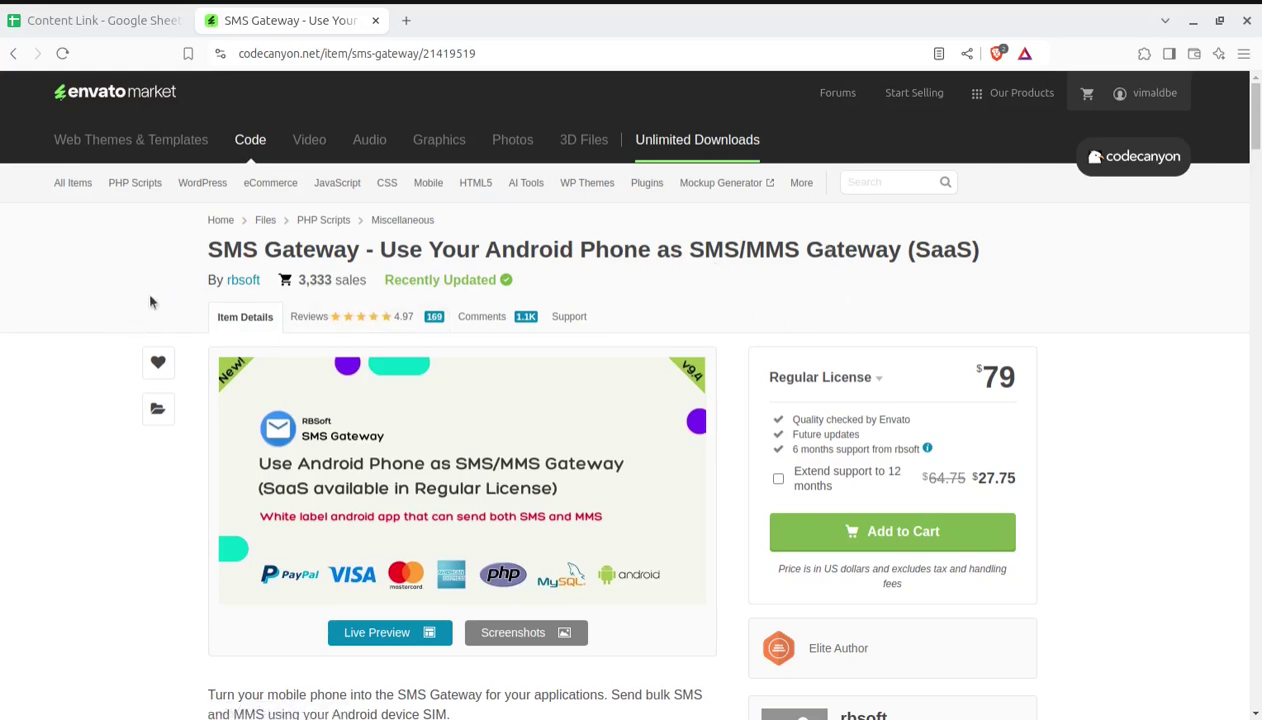
pyautogui.moveTo(201, 252); pyautogui.dragTo(655, 254)
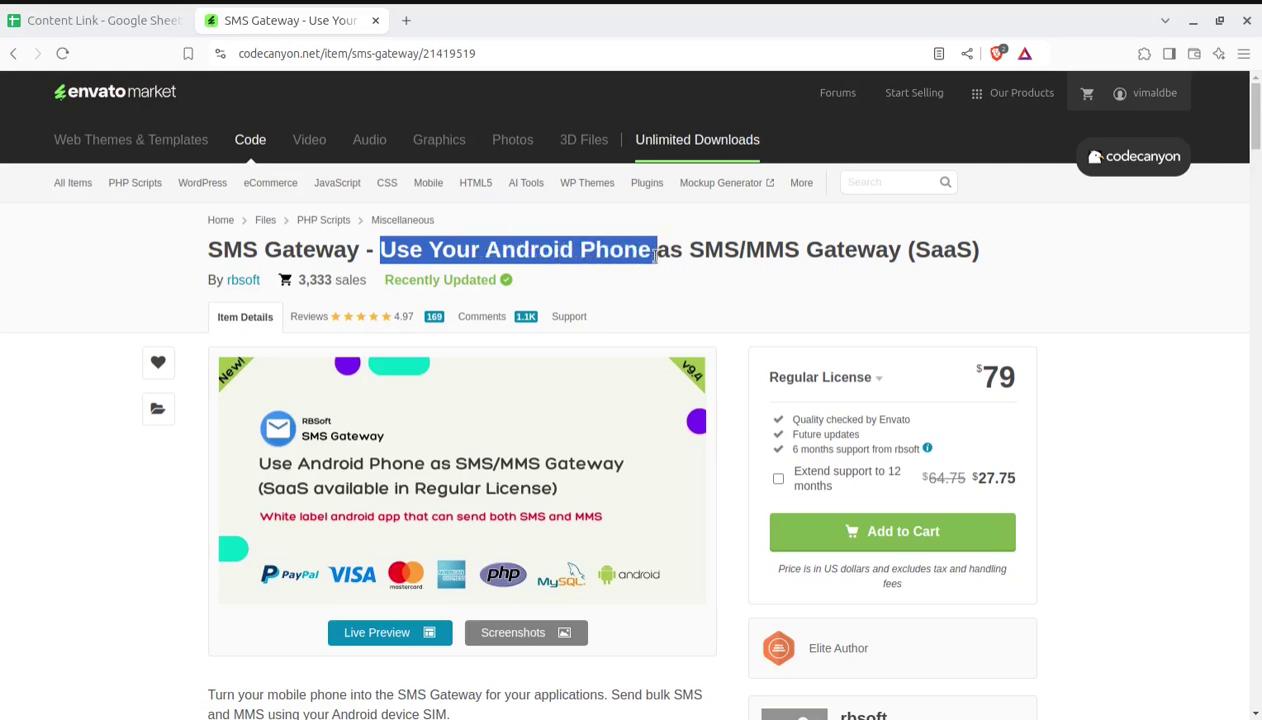
pyautogui.click(67, 419)
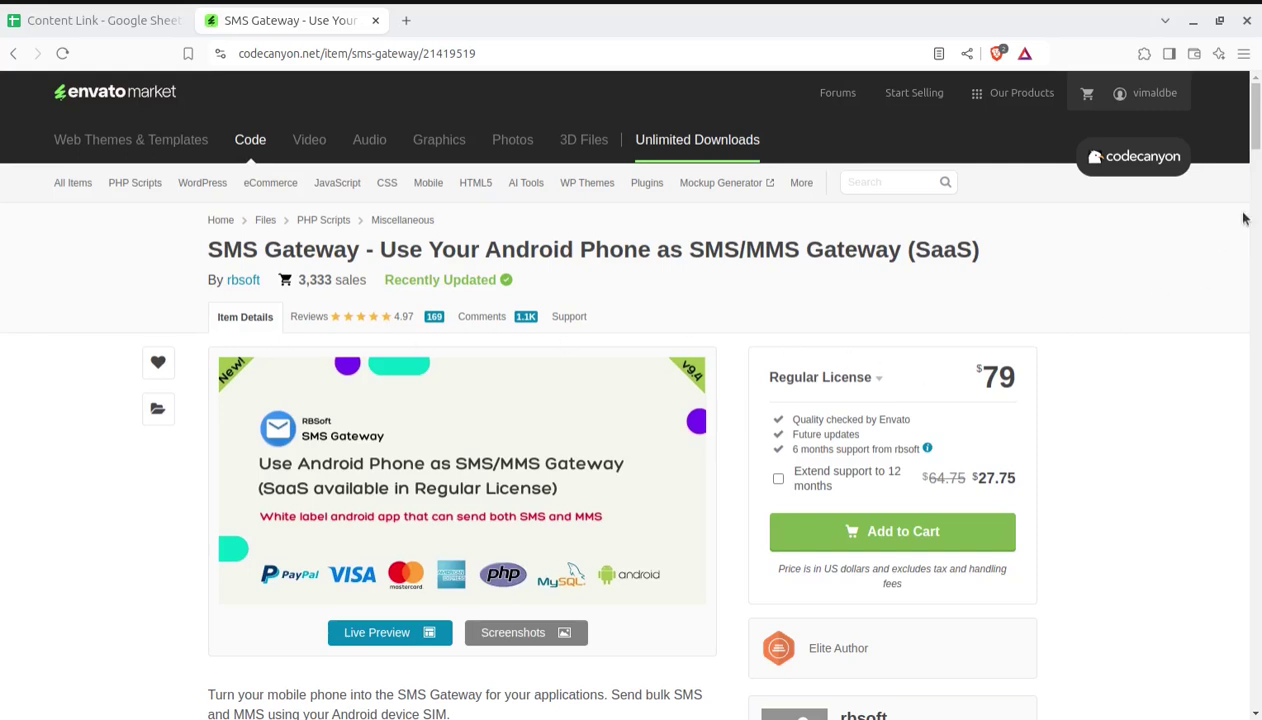
pyautogui.scroll(-1, 1257, 155)
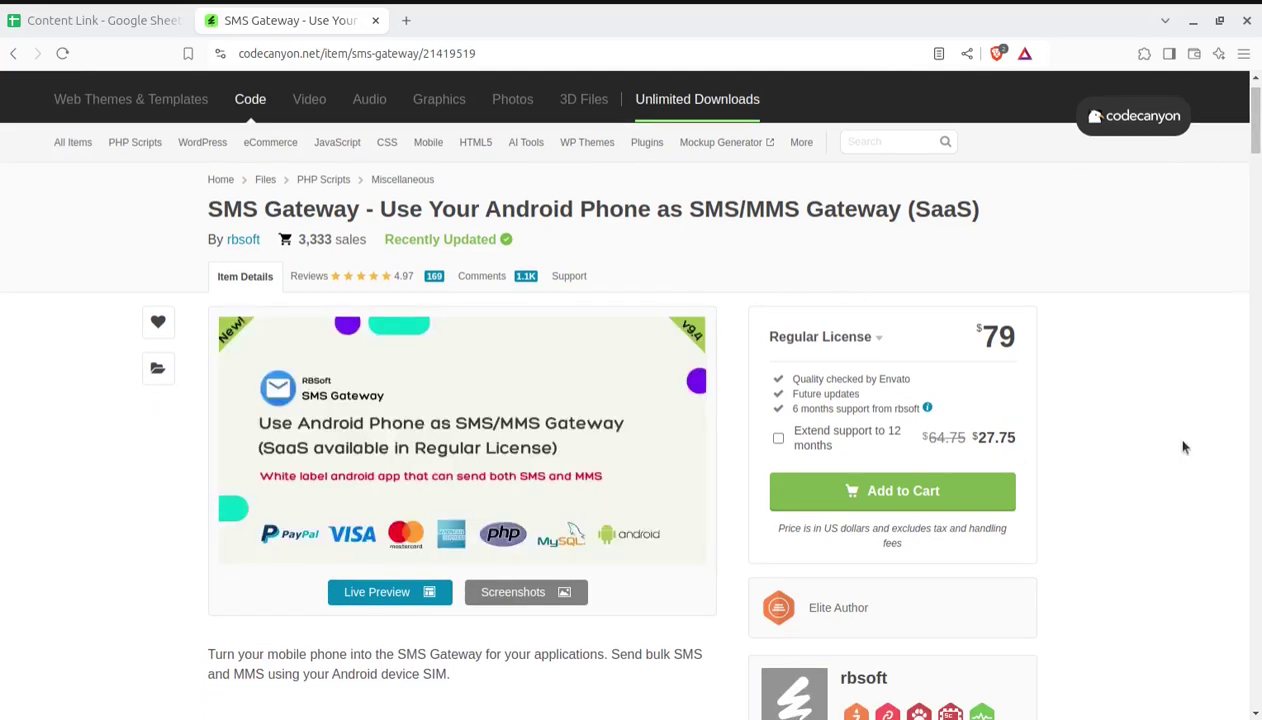
pyautogui.scroll(-2, 1185, 447)
pyautogui.scroll(-2, 1185, 447)
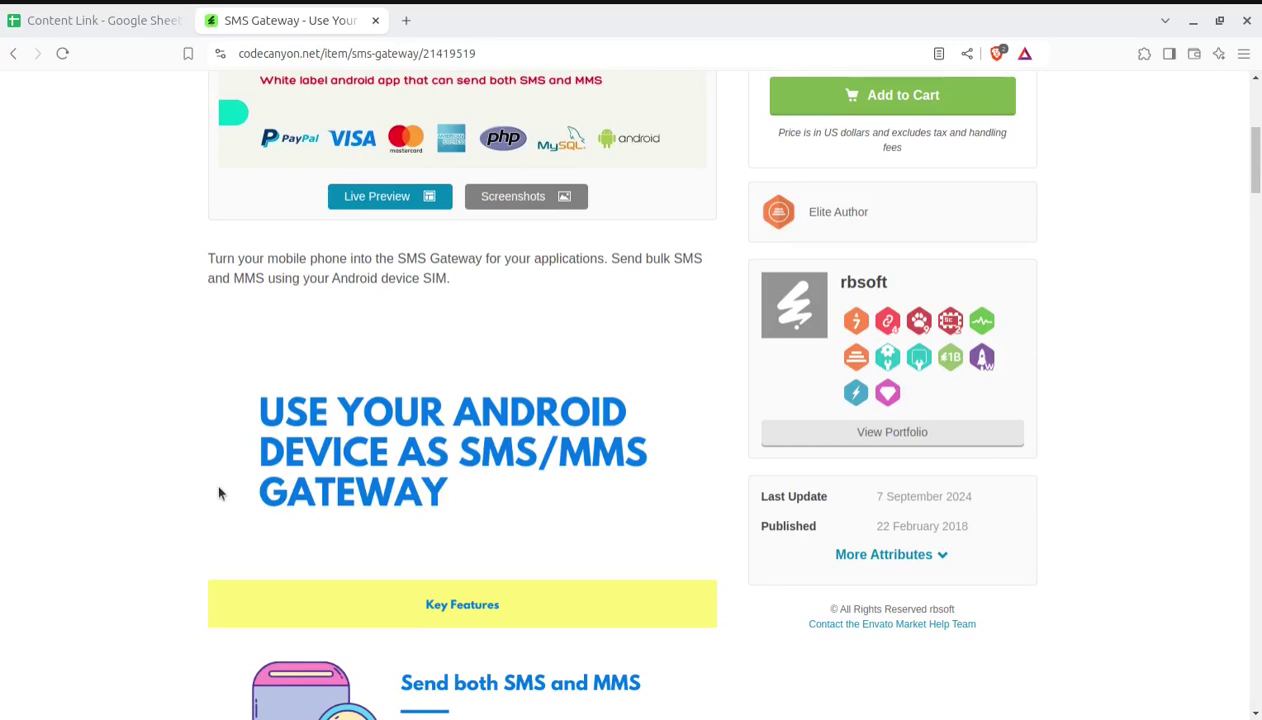
pyautogui.scroll(-2, 220, 492)
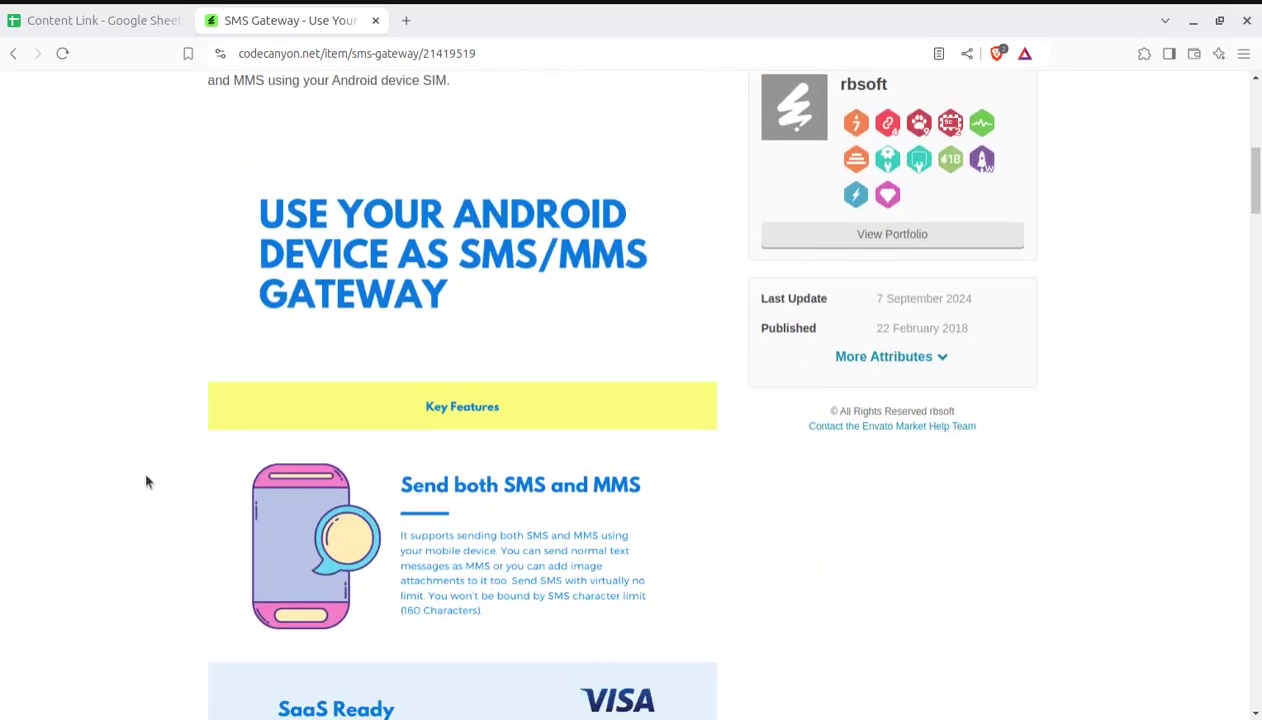
pyautogui.scroll(-3, 147, 482)
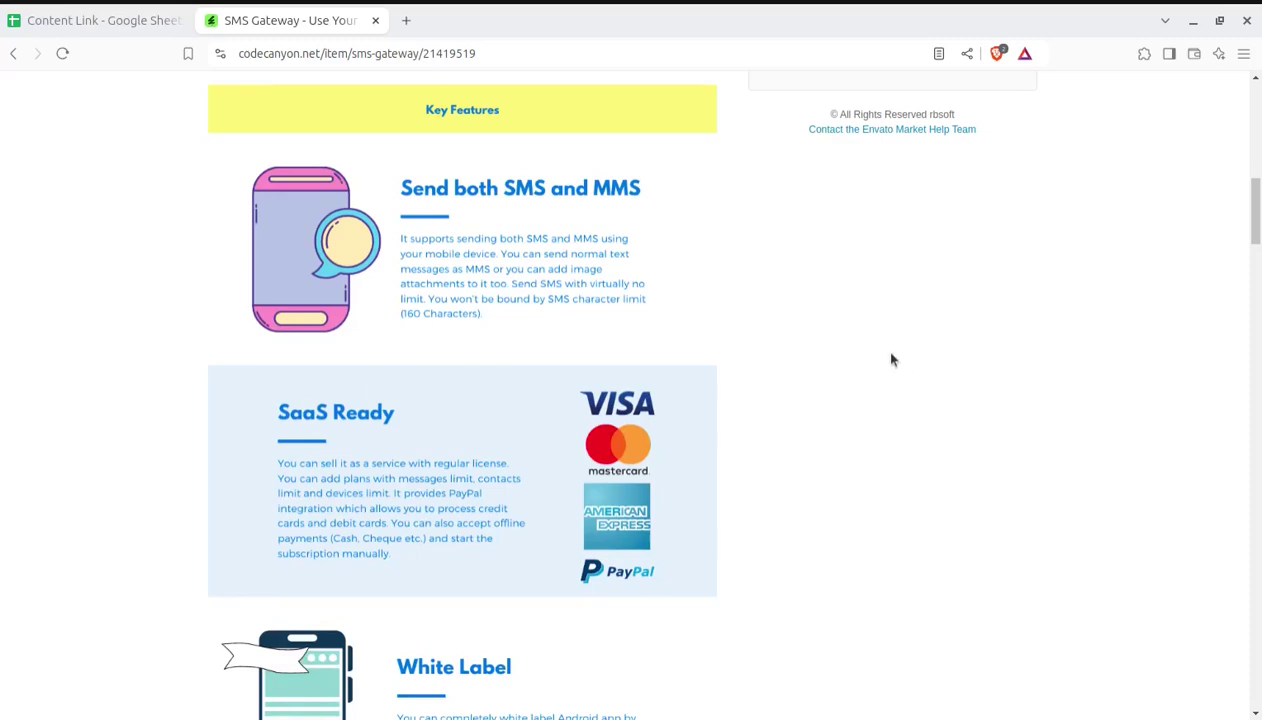
pyautogui.scroll(-2, 700, 270)
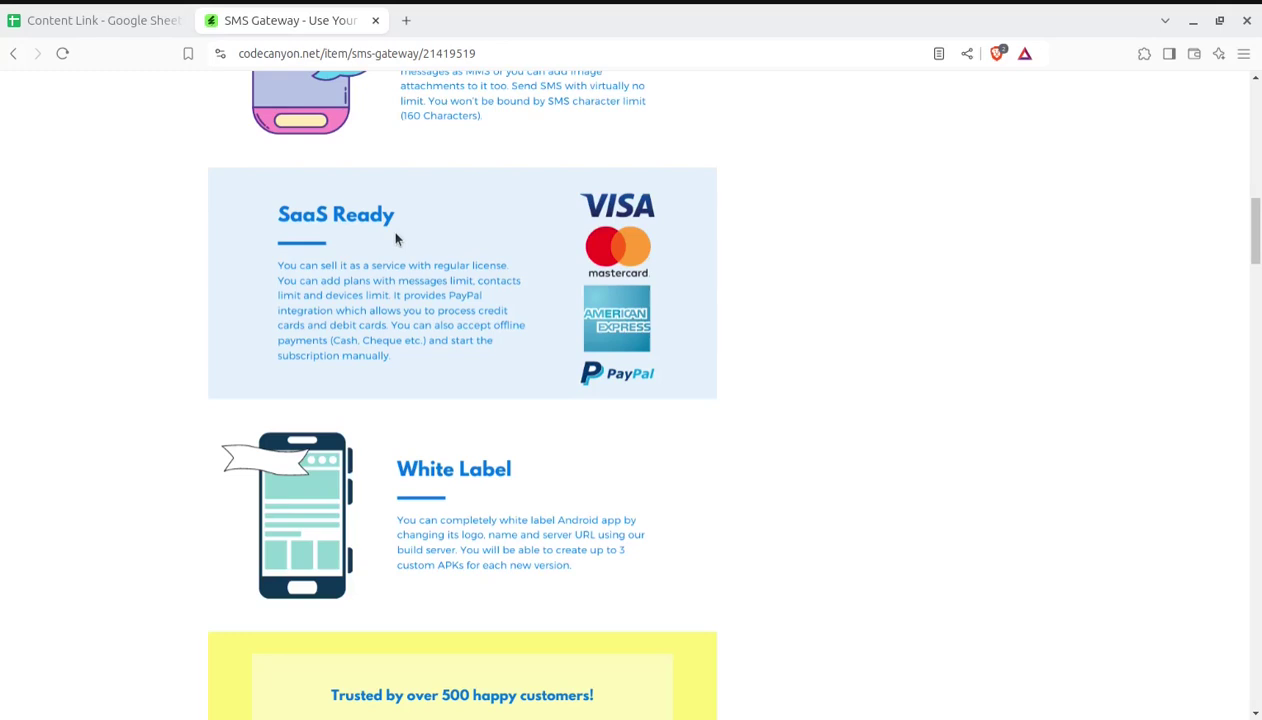
pyautogui.scroll(-1, 680, 448)
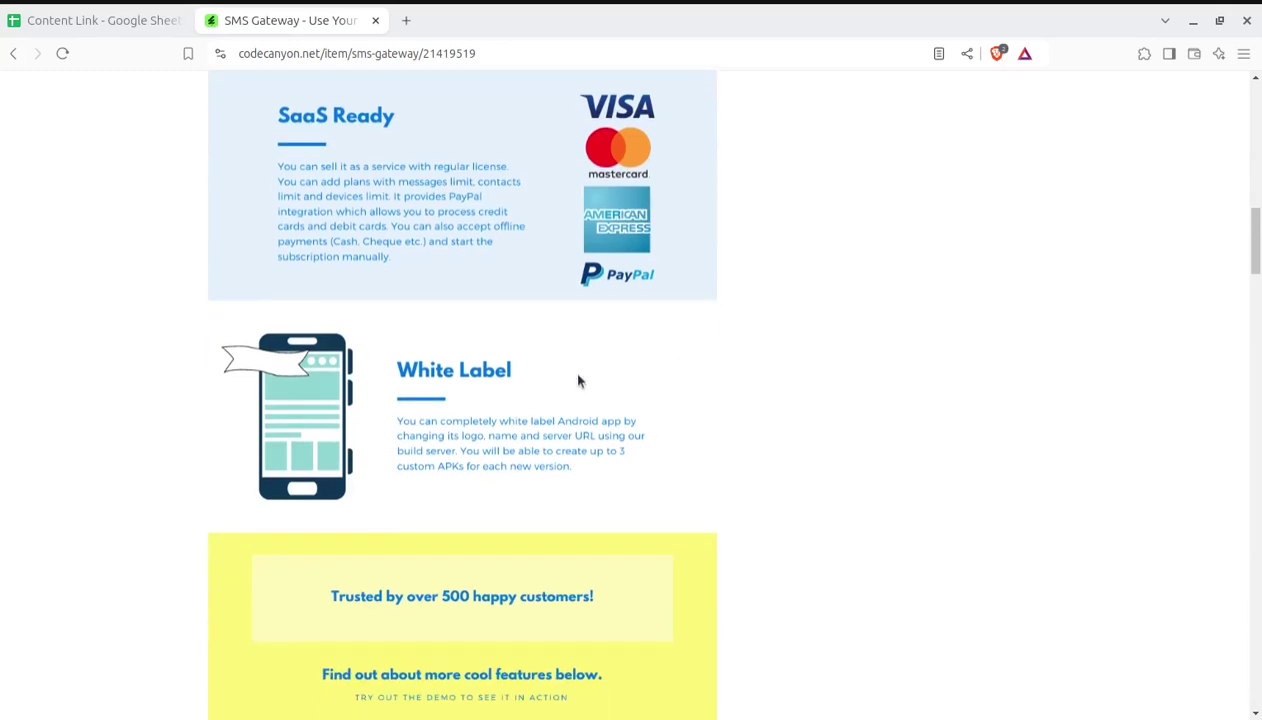
pyautogui.scroll(-1, 578, 381)
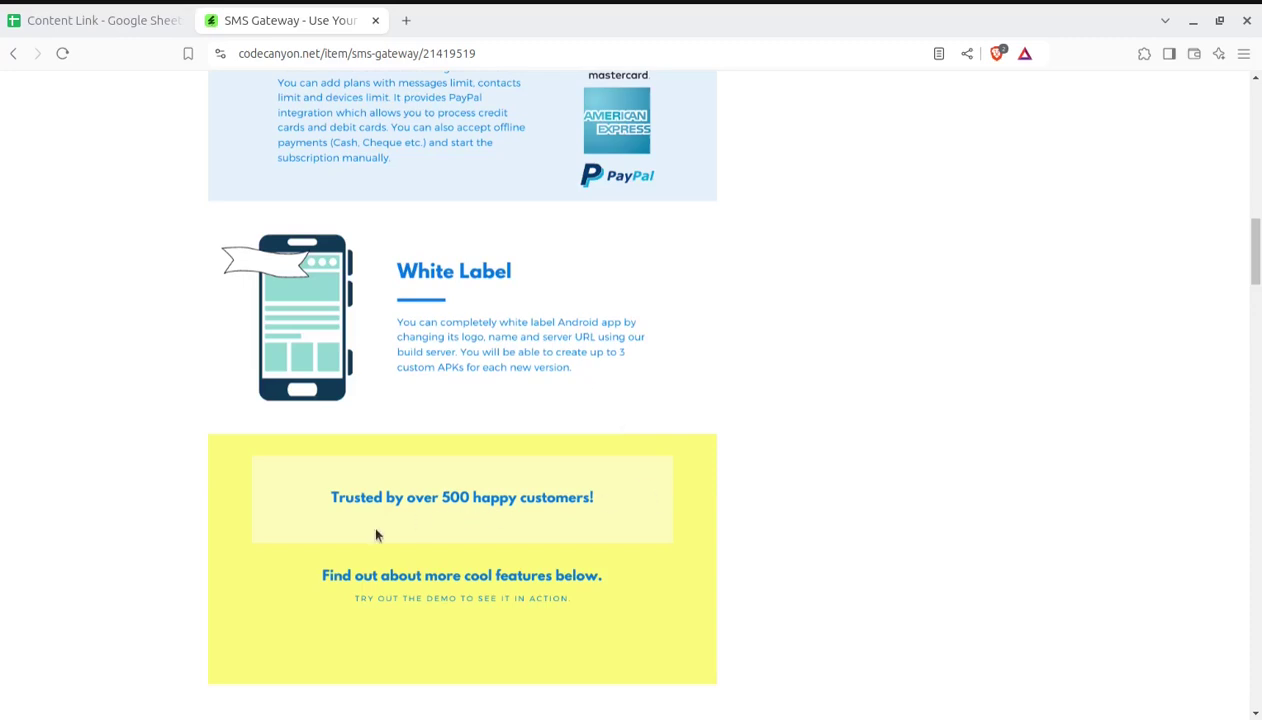
pyautogui.scroll(-2, 793, 513)
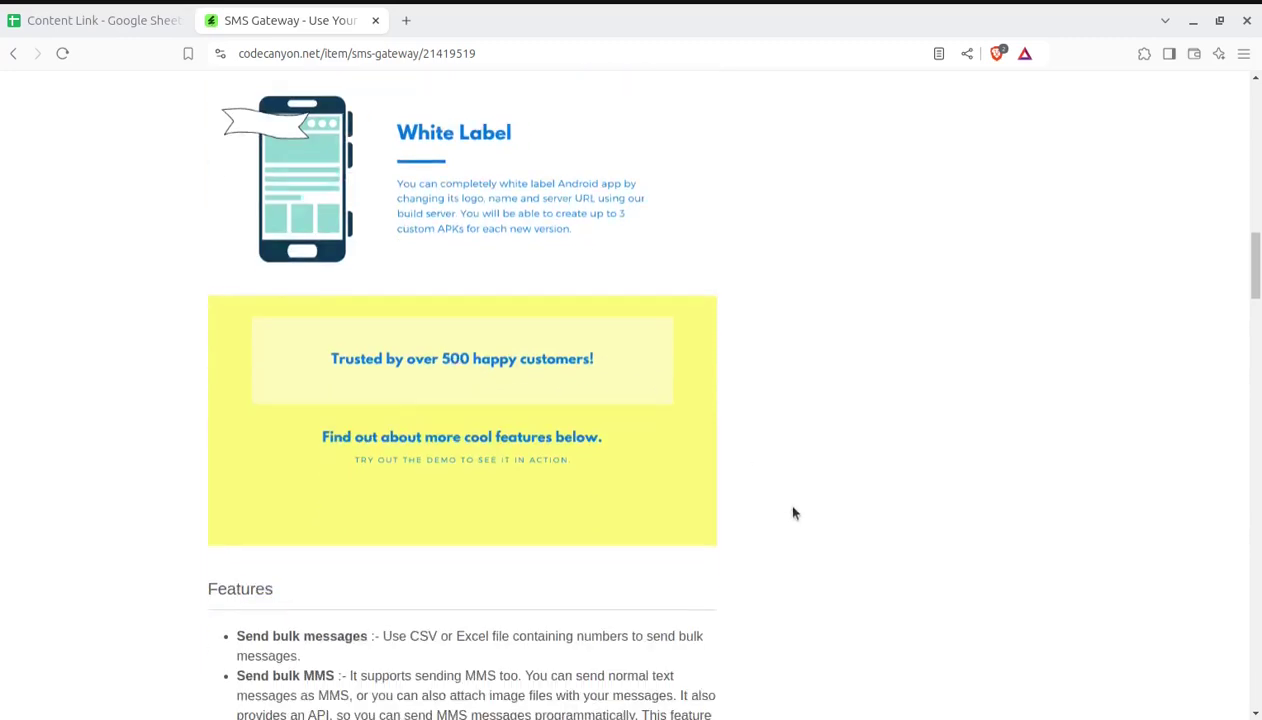
pyautogui.scroll(-2, 793, 513)
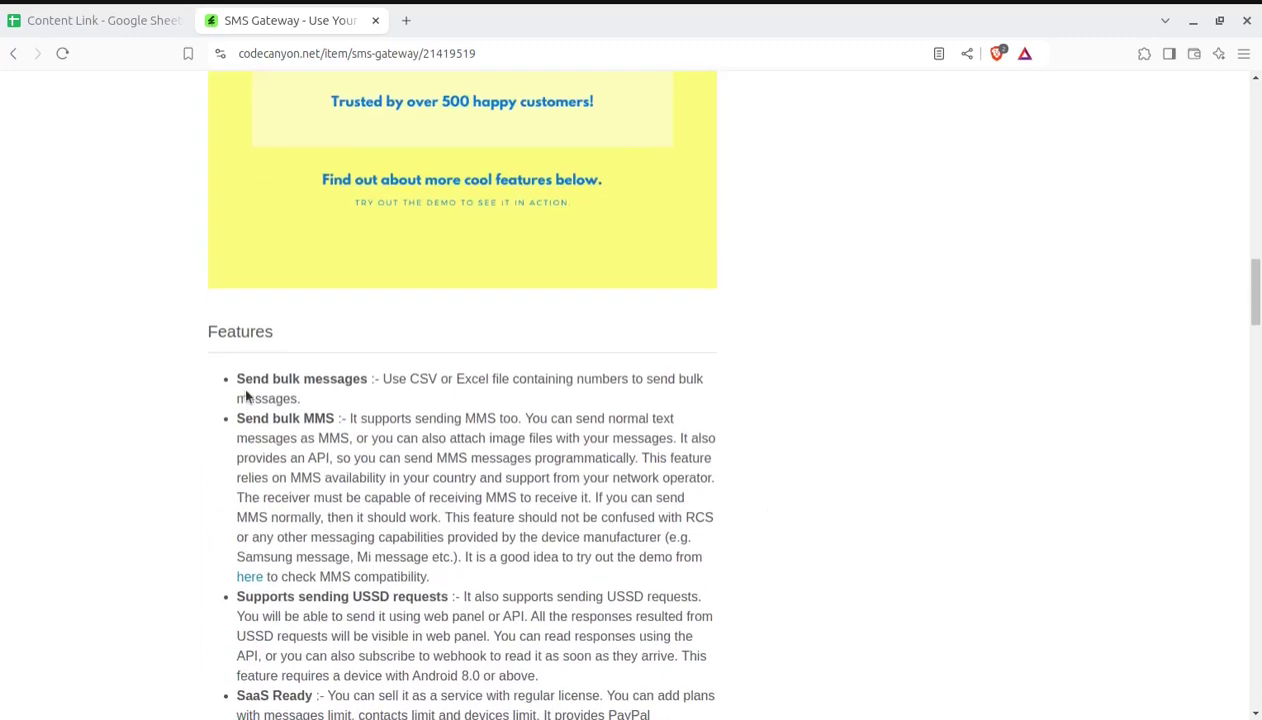
pyautogui.moveTo(244, 385); pyautogui.dragTo(337, 385)
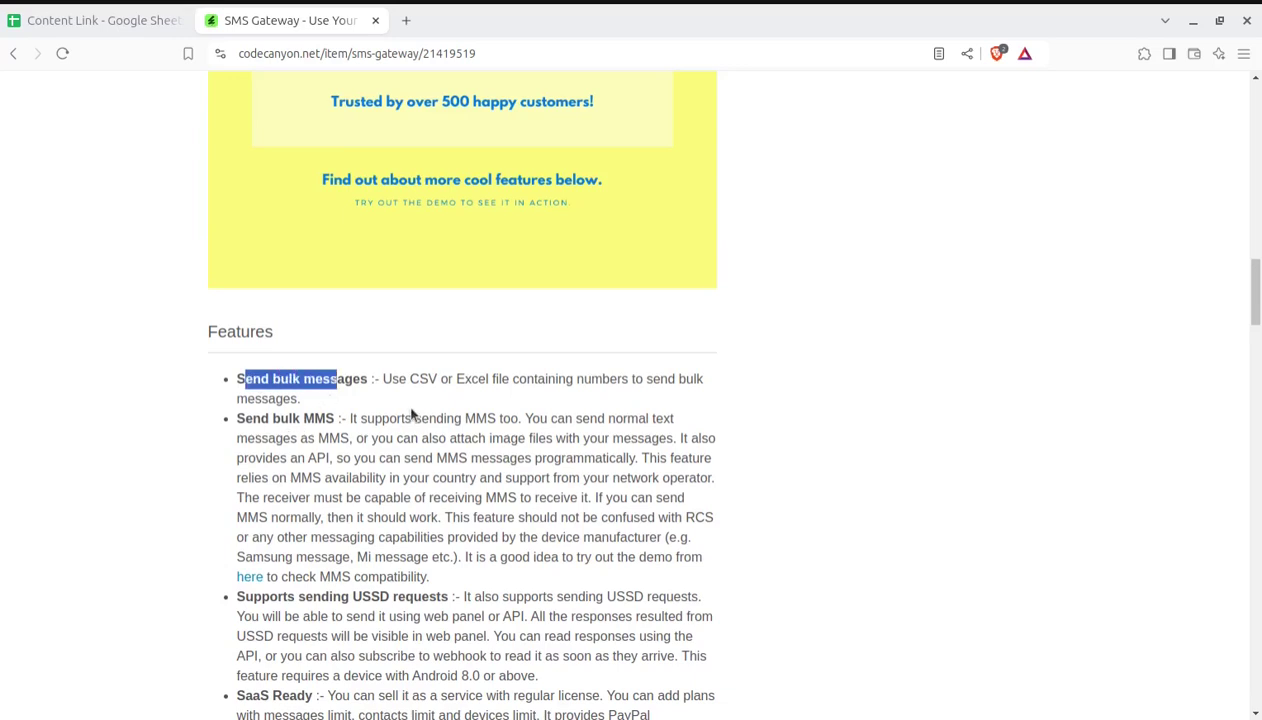
pyautogui.scroll(-2, 290, 488)
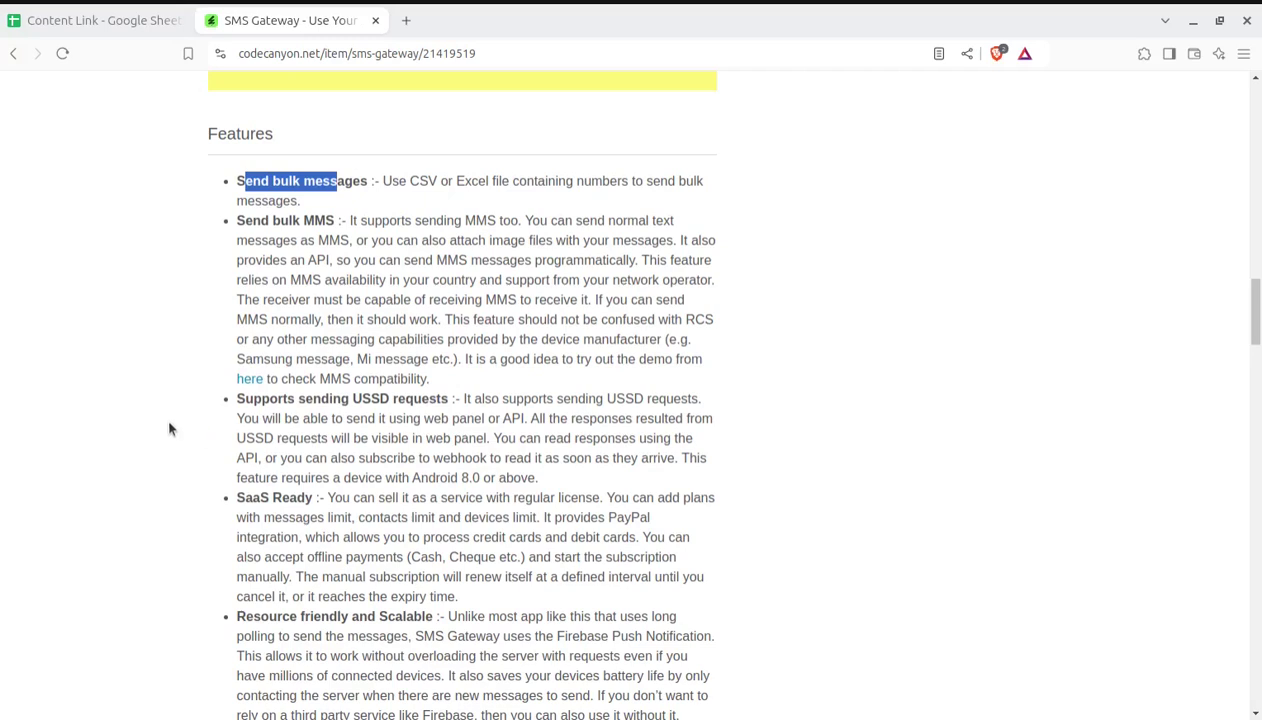
pyautogui.click(169, 428)
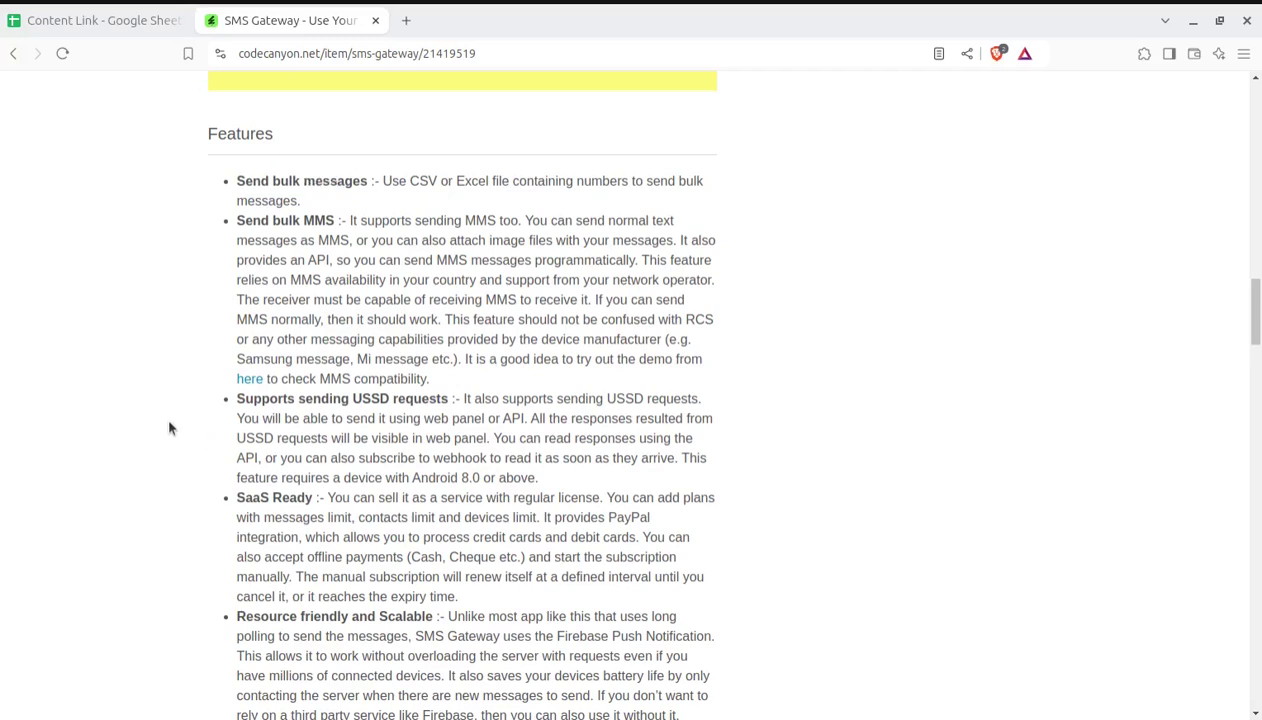
pyautogui.scroll(-2, 169, 428)
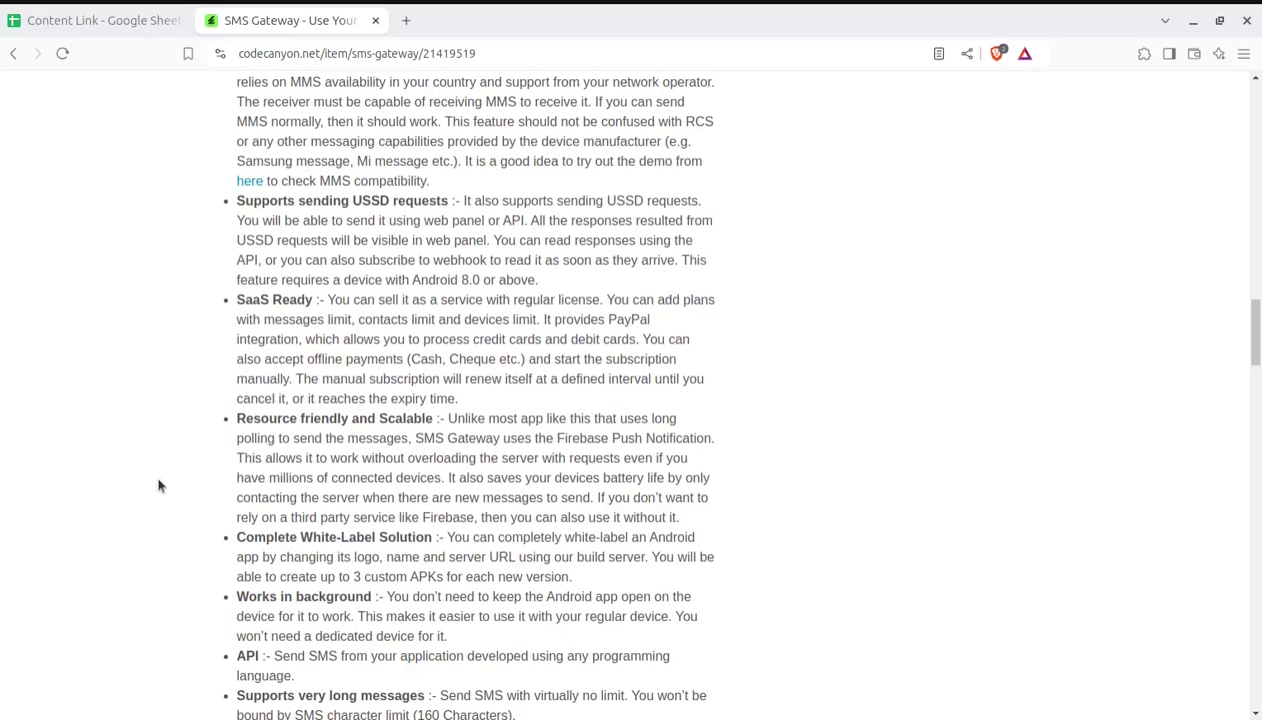
pyautogui.scroll(-1, 158, 486)
pyautogui.scroll(5, 158, 486)
pyautogui.scroll(15, 158, 486)
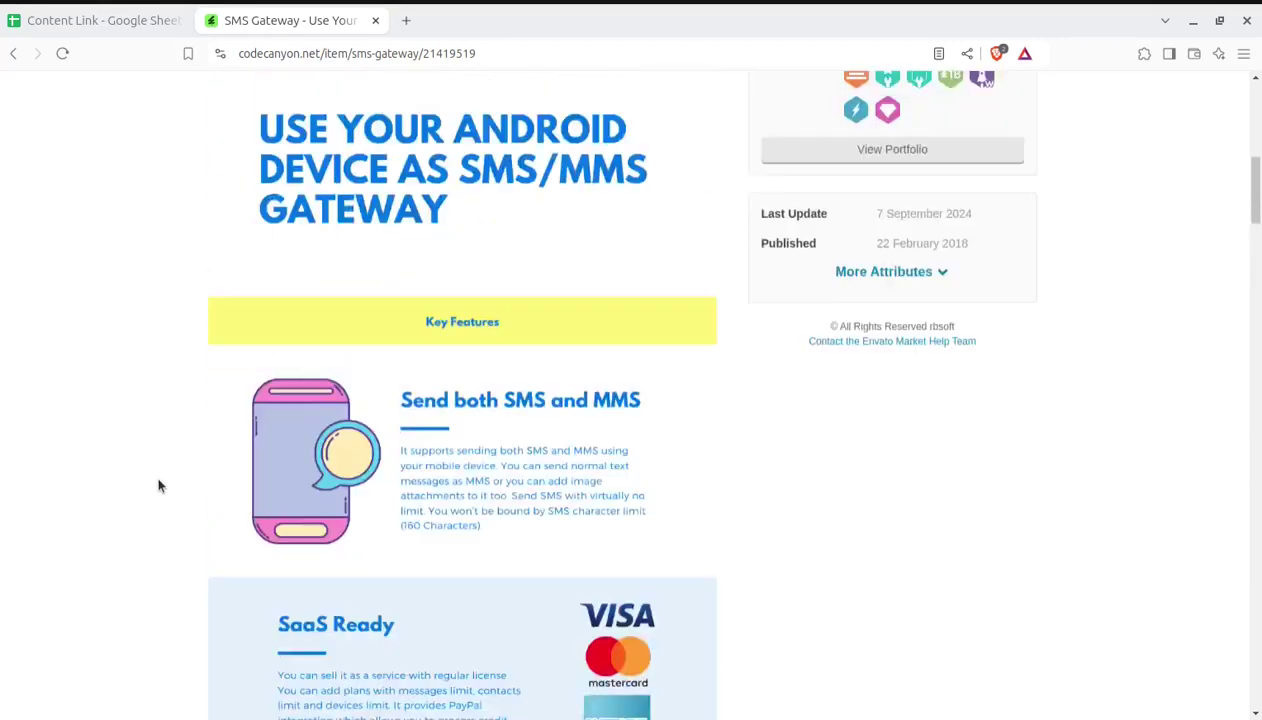
pyautogui.scroll(10, 158, 486)
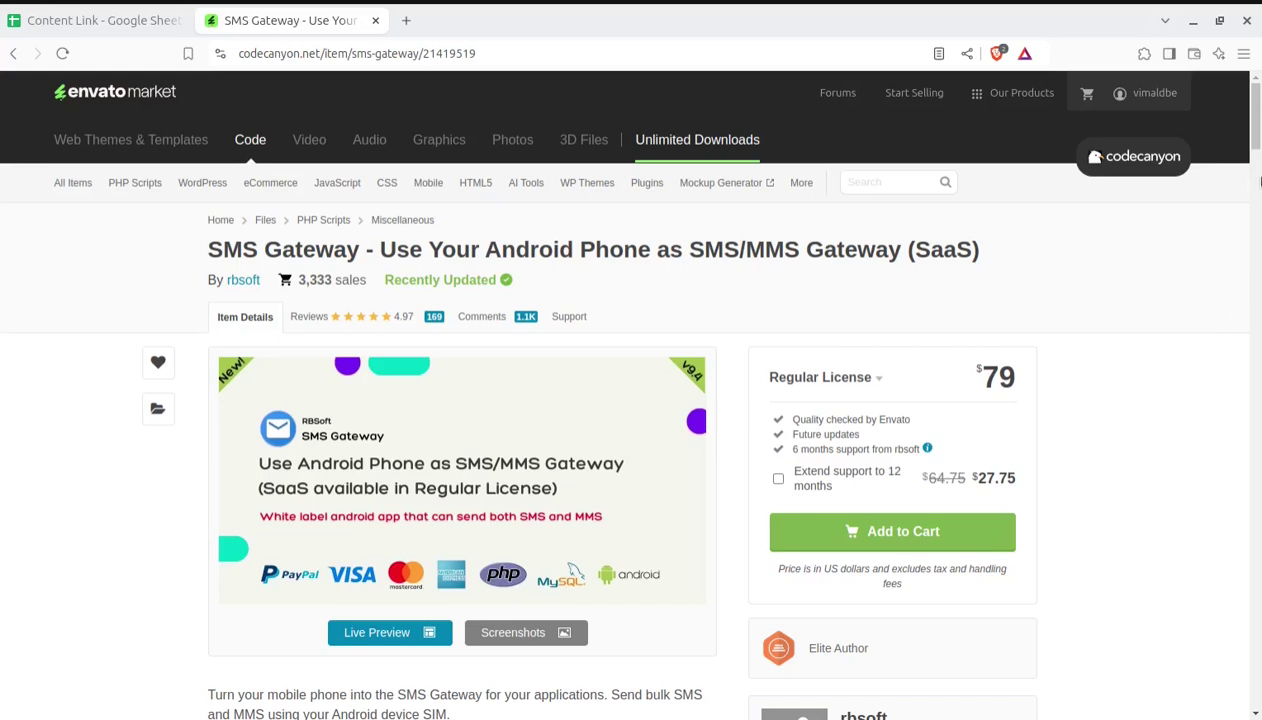
pyautogui.scroll(-1, 1242, 146)
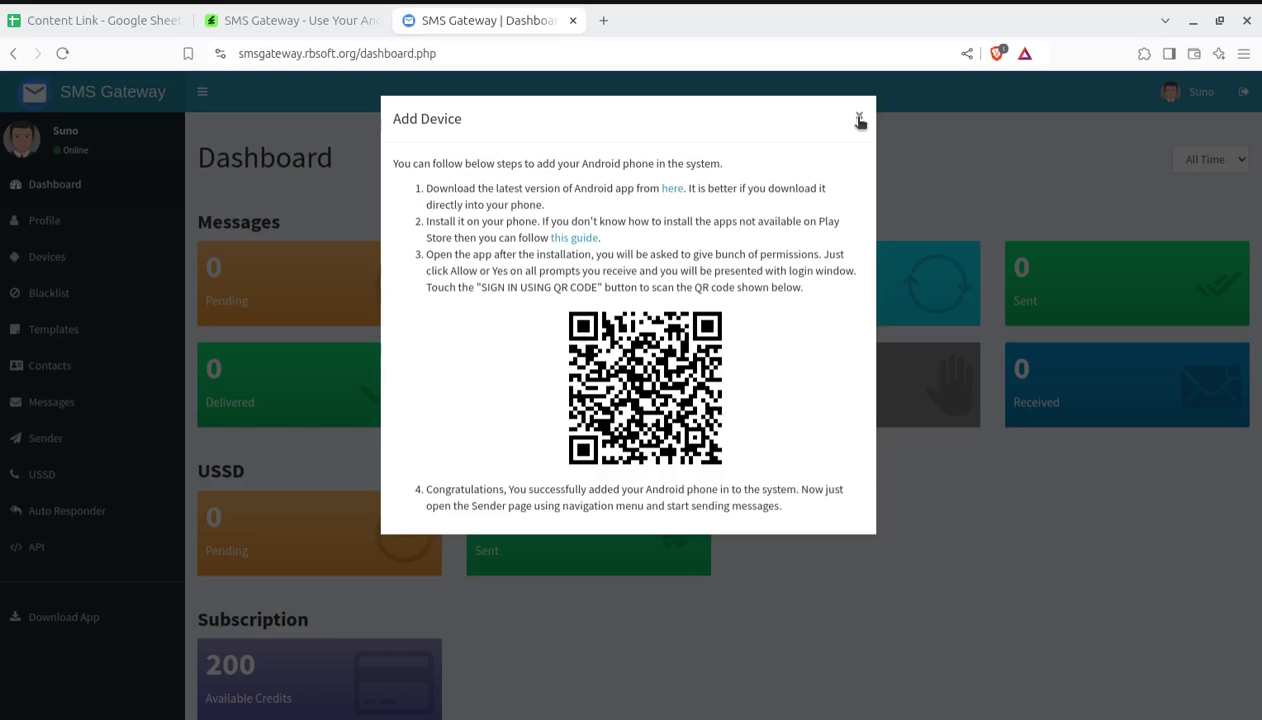
# Close the Add Device modal to reveal the dashboard's zero counts and 200 credits
pyautogui.click(859, 119)
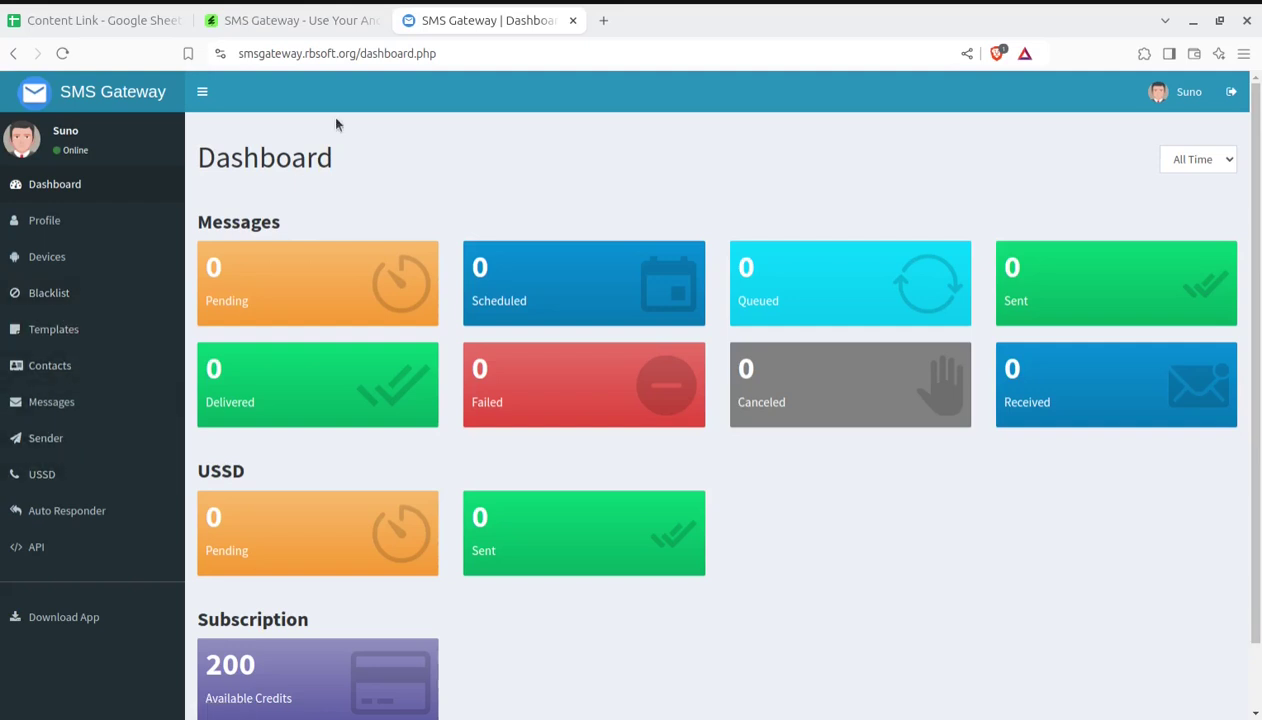
# Switch to the 'SMS Gateway - Use Your...' CodeCanyon listing tab
pyautogui.click(303, 24)
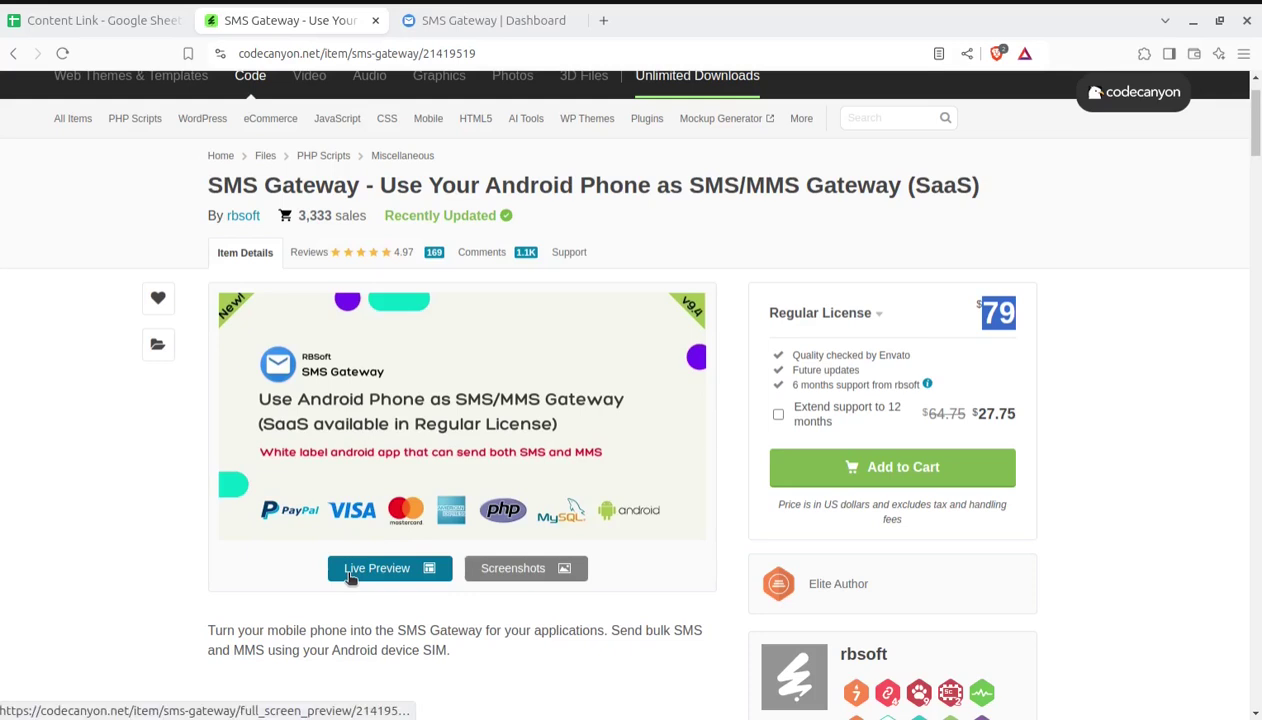
# Switch to the 'SMS Gateway | Dashboard' demo tab
pyautogui.click(470, 20)
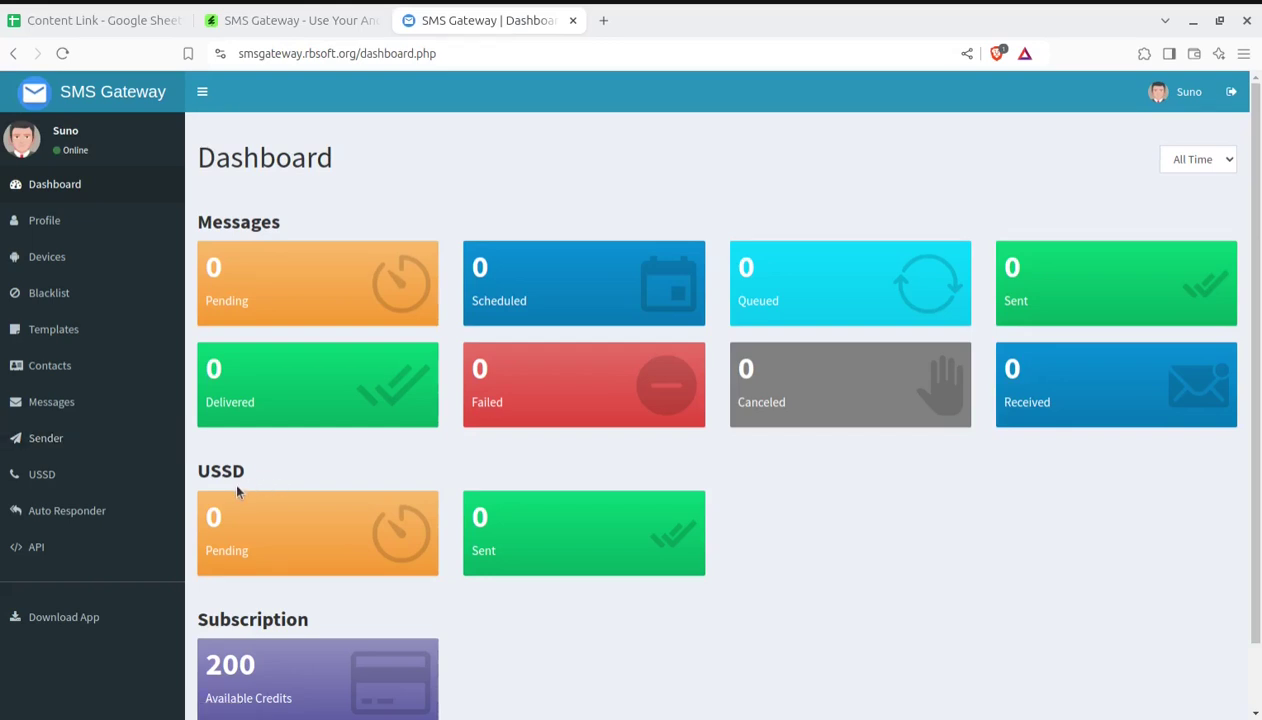
# Scroll down to the dashboard footer, then switch back to the $79 CodeCanyon listing
pyautogui.scroll(-2, 397, 568)
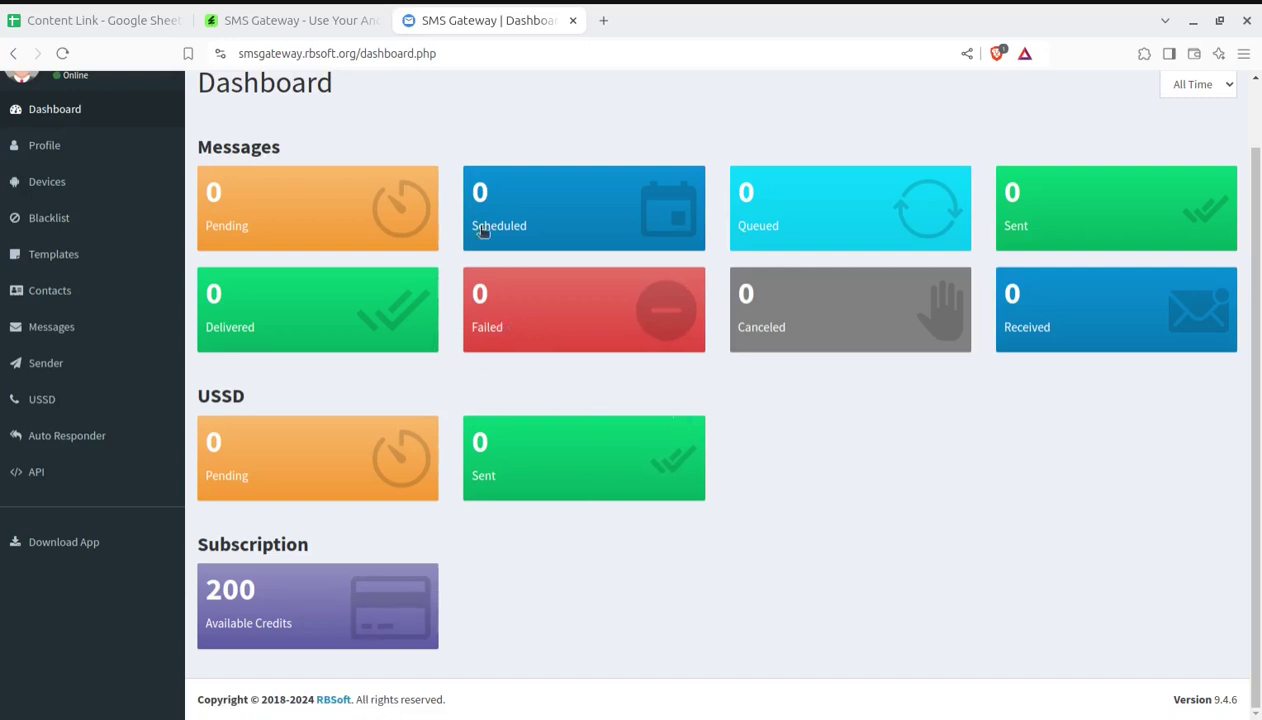
pyautogui.click(312, 20)
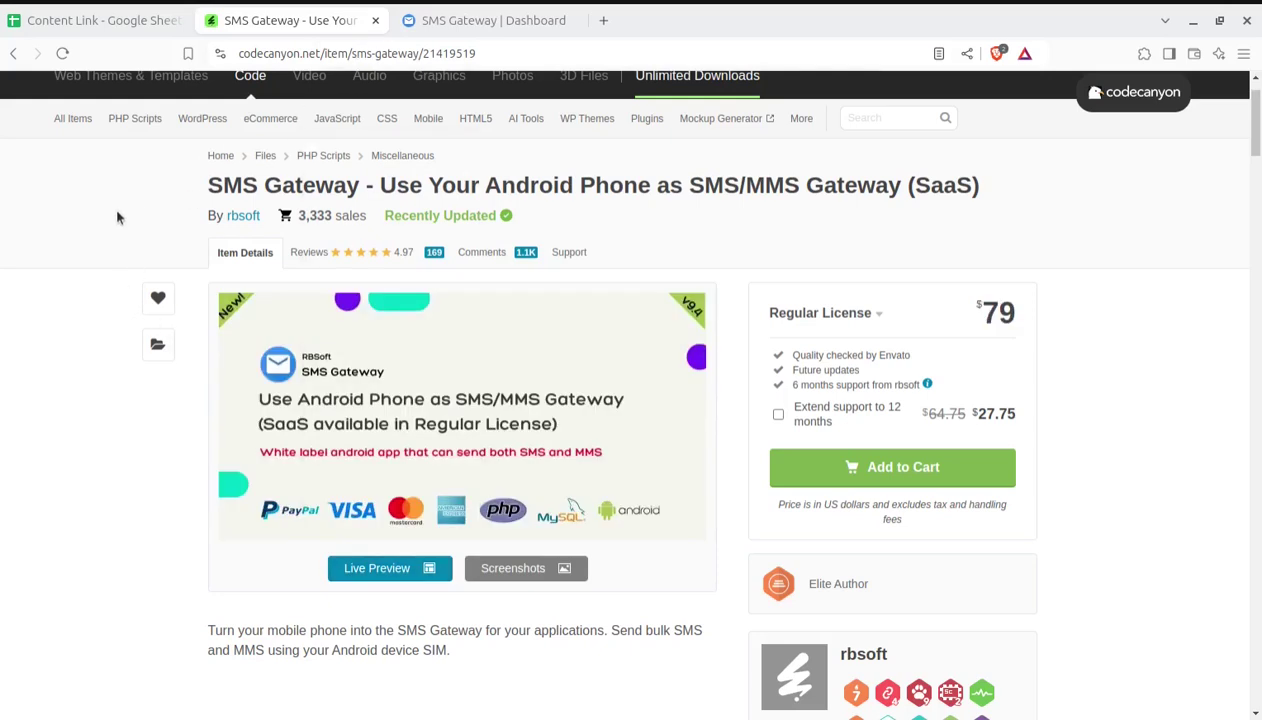
# Return to the 'SMS Gateway | Dashboard' tab showing 200 available credits
pyautogui.click(474, 24)
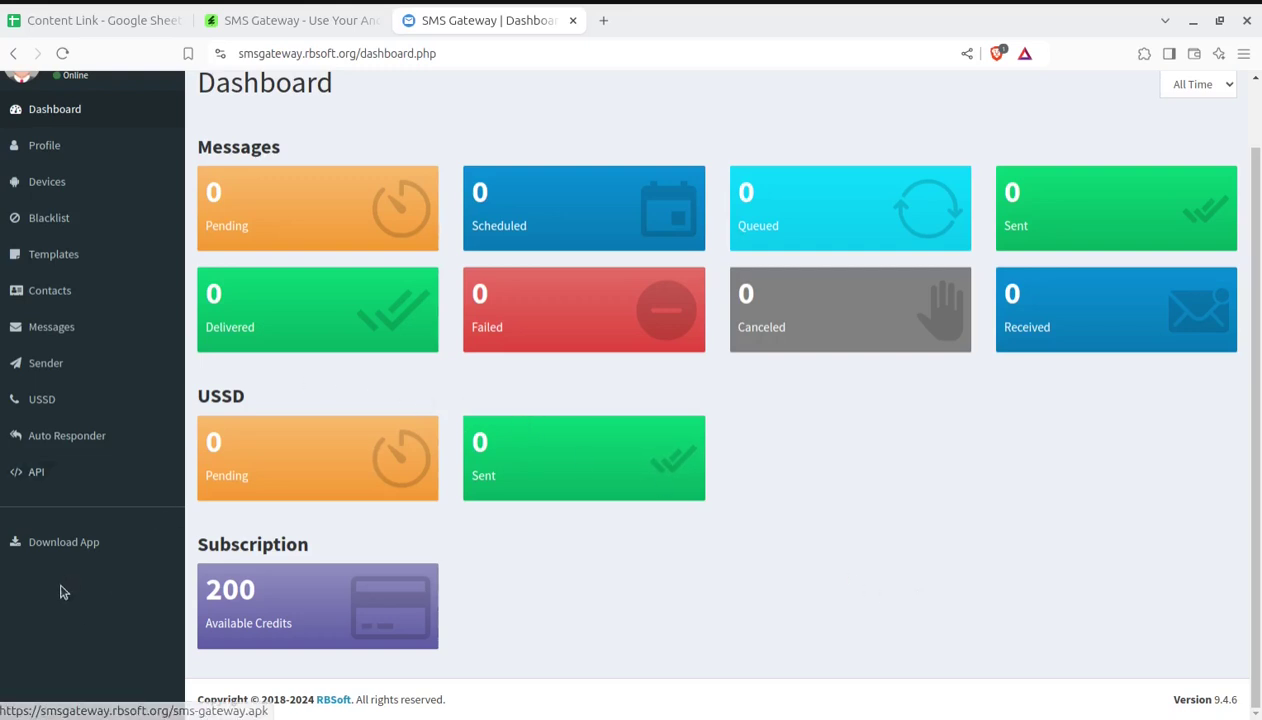
pyautogui.click(57, 549)
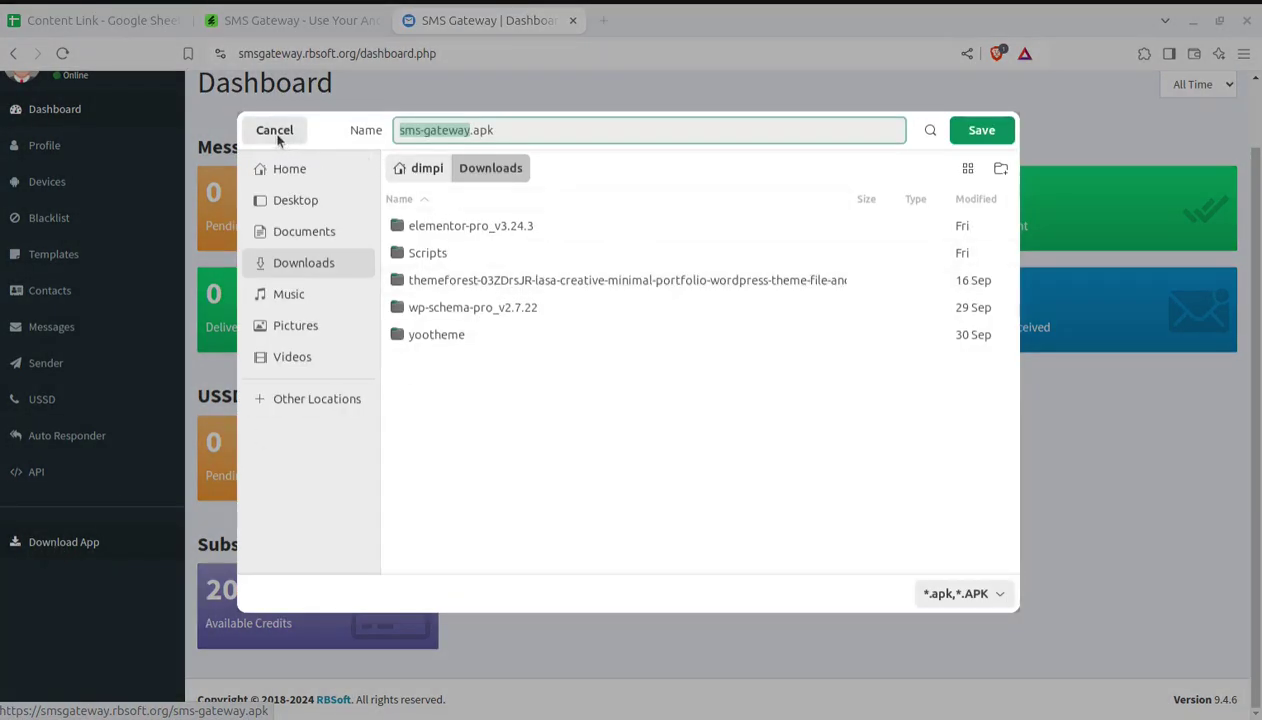
pyautogui.click(274, 131)
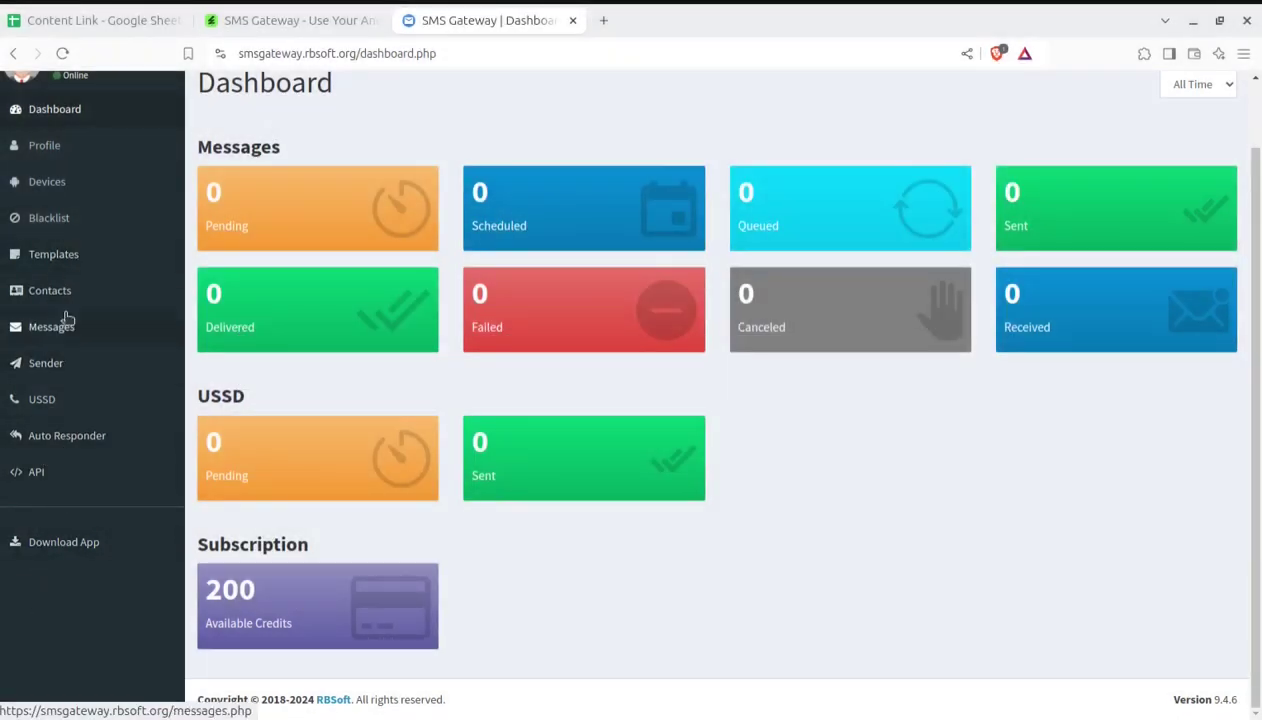
pyautogui.scroll(2, 107, 355)
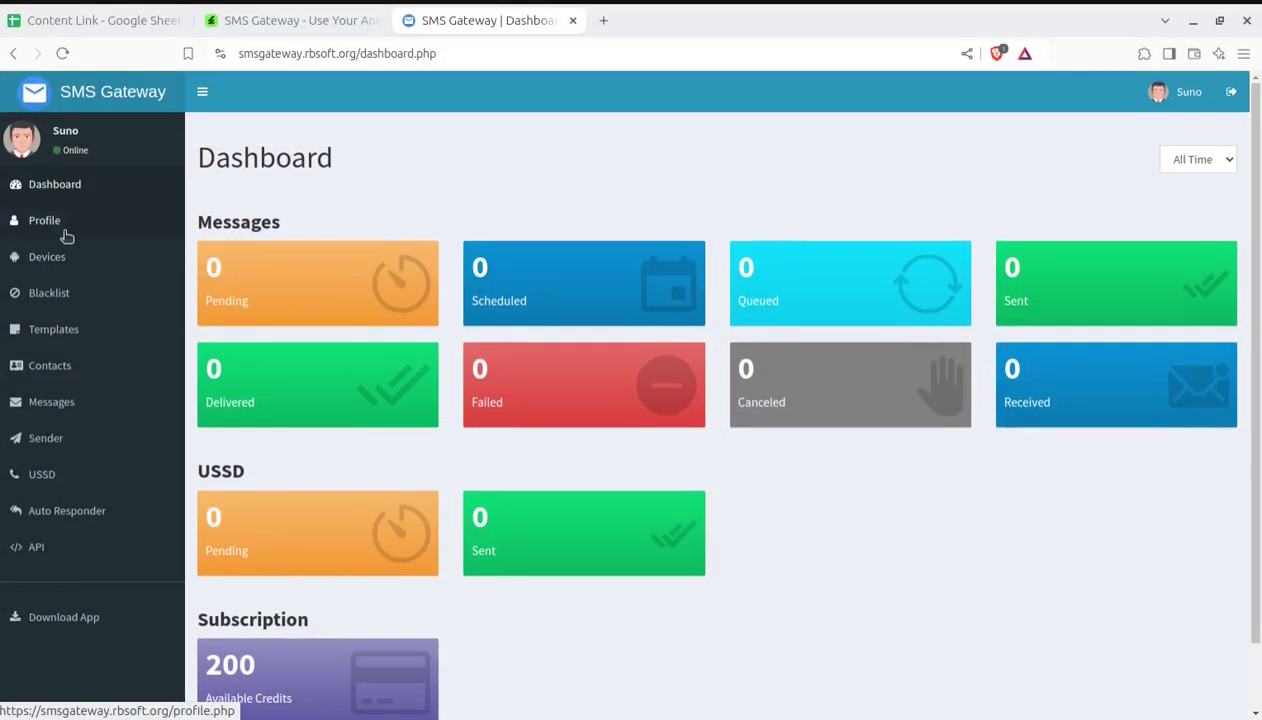
# Scroll through the Profile and messaging settings, then open the empty Devices list
pyautogui.click(62, 233)
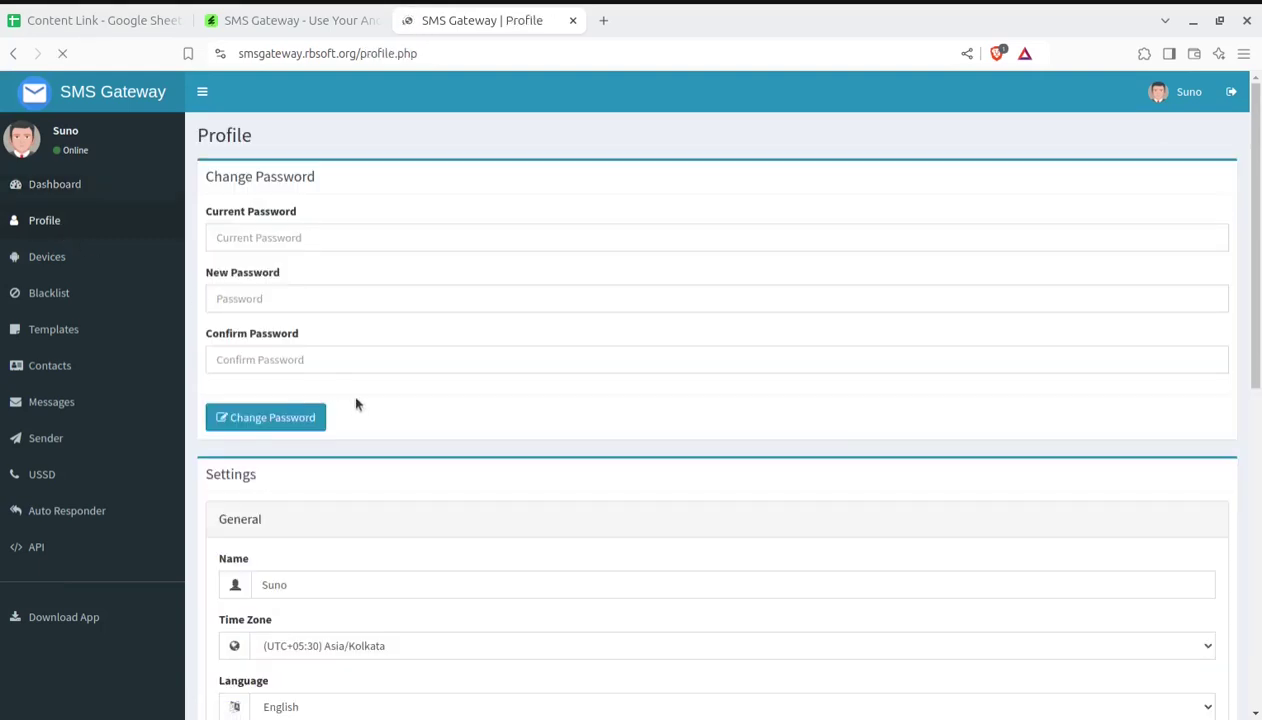
pyautogui.scroll(-2, 420, 460)
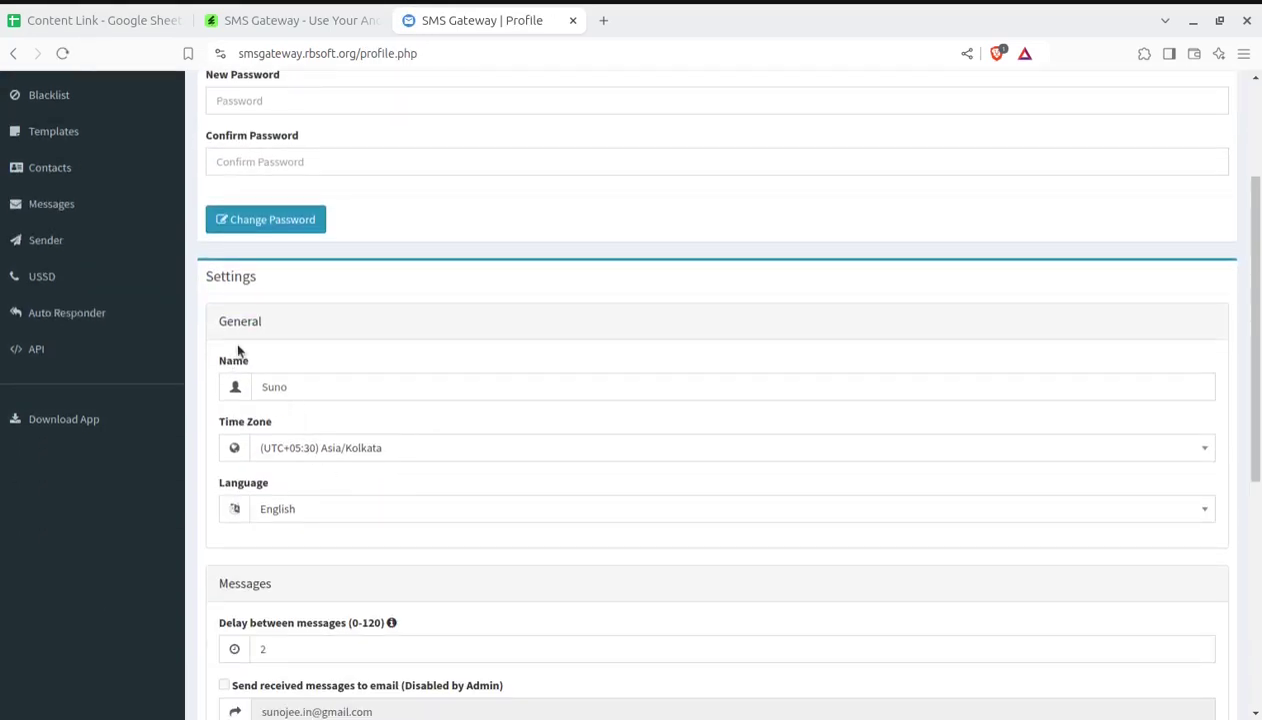
pyautogui.scroll(-3, 437, 473)
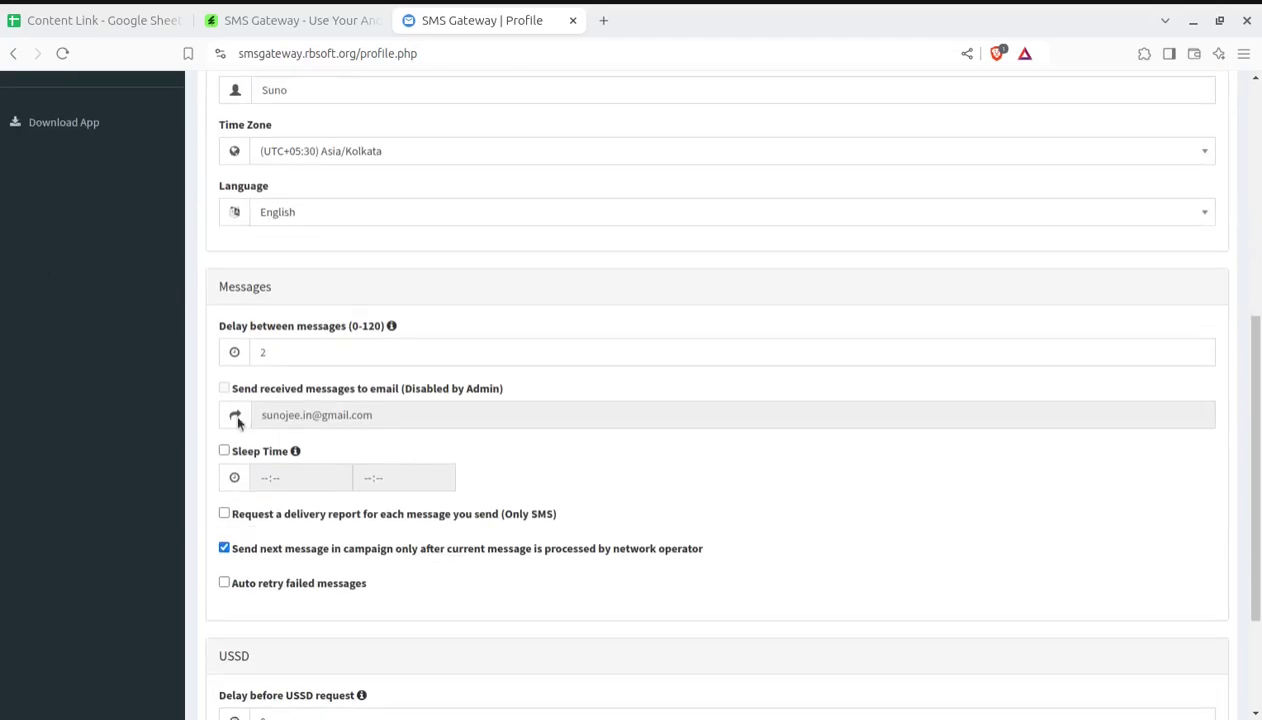
pyautogui.scroll(-2, 296, 400)
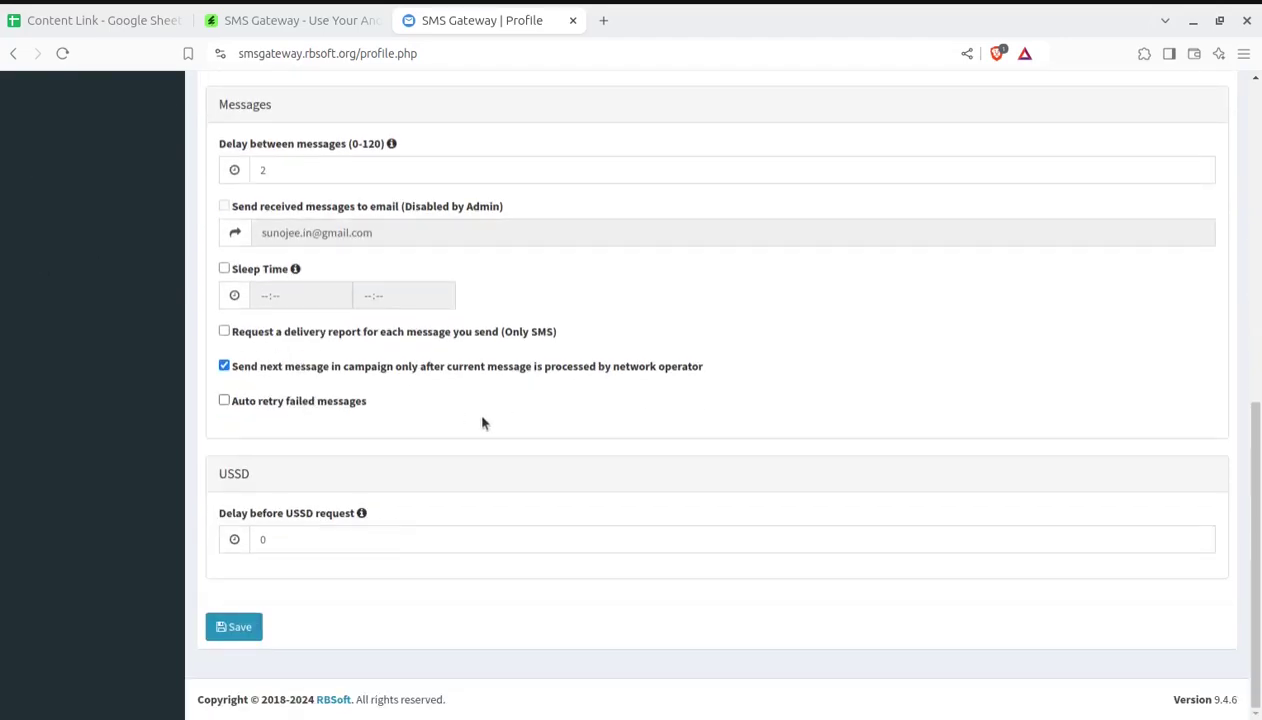
pyautogui.scroll(4, 362, 610)
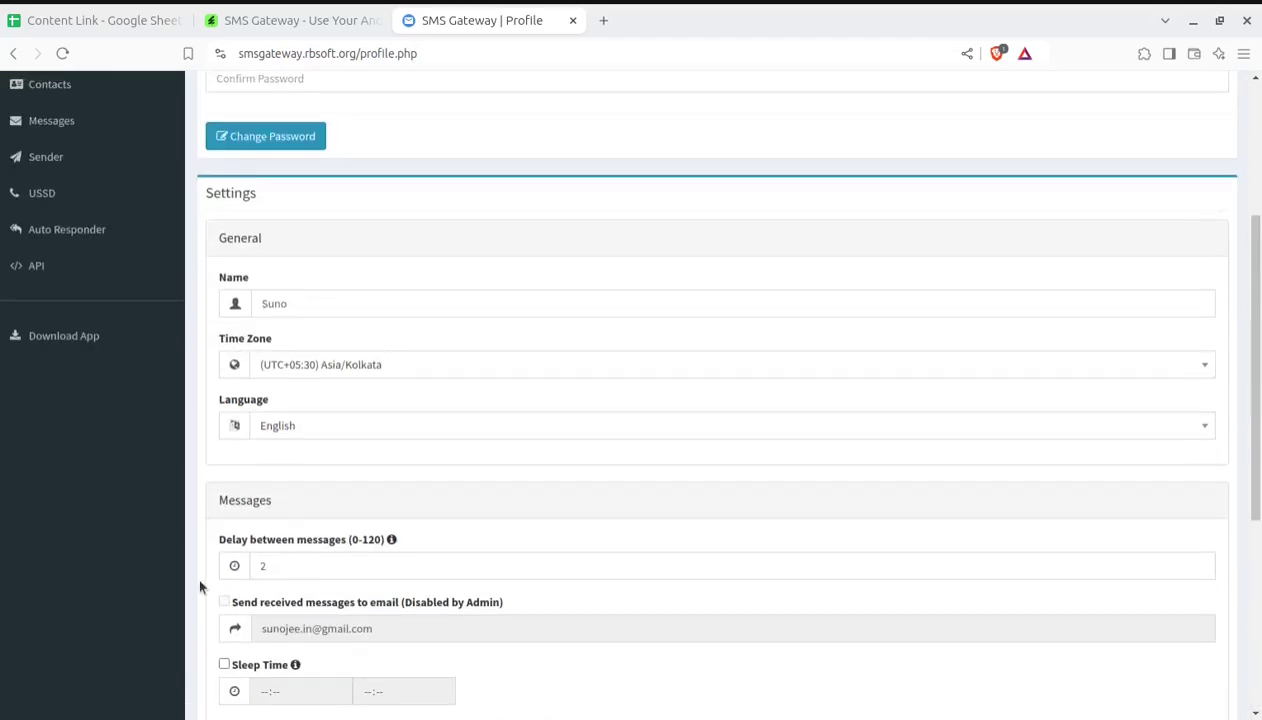
pyautogui.scroll(-1, 425, 550)
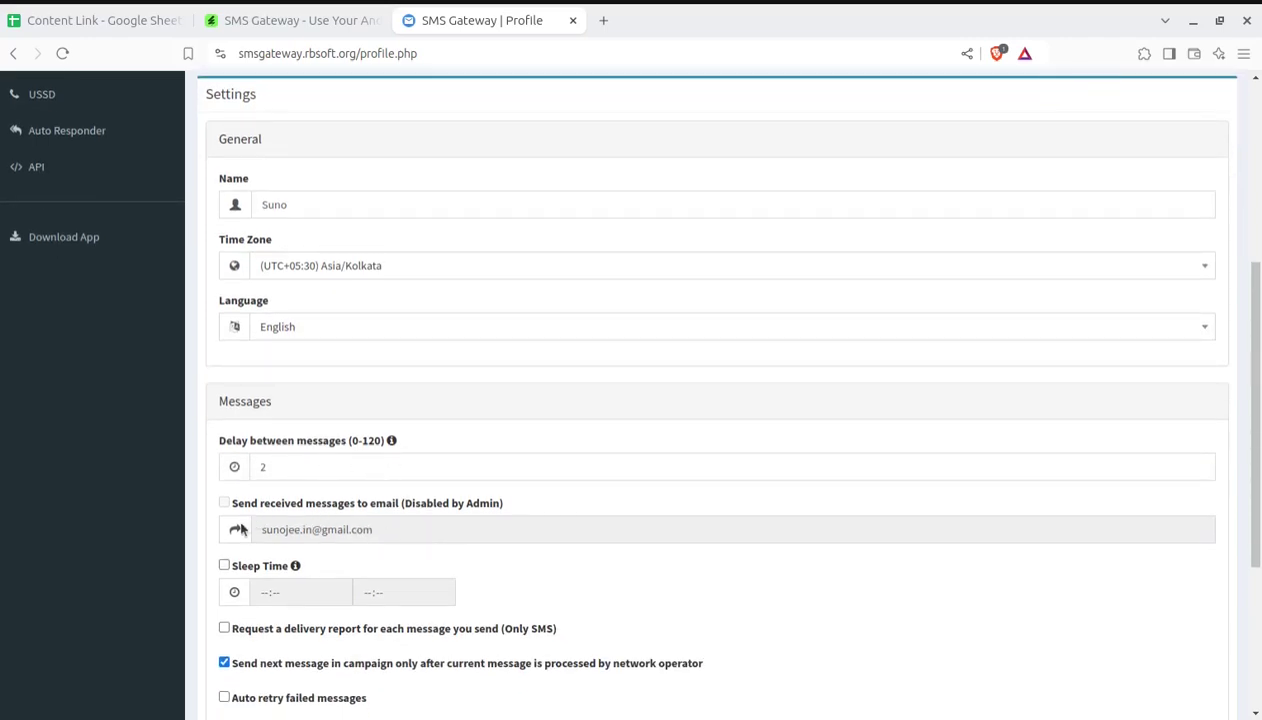
pyautogui.scroll(-3, 400, 480)
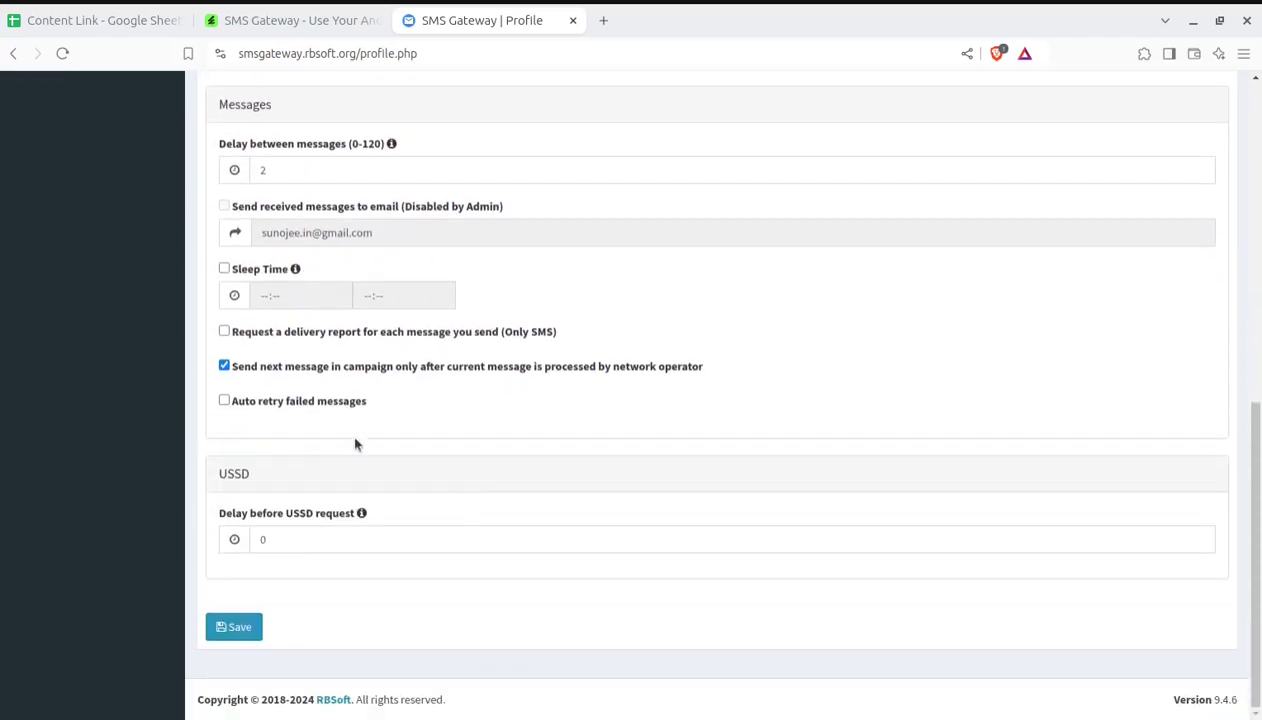
pyautogui.scroll(3, 450, 432)
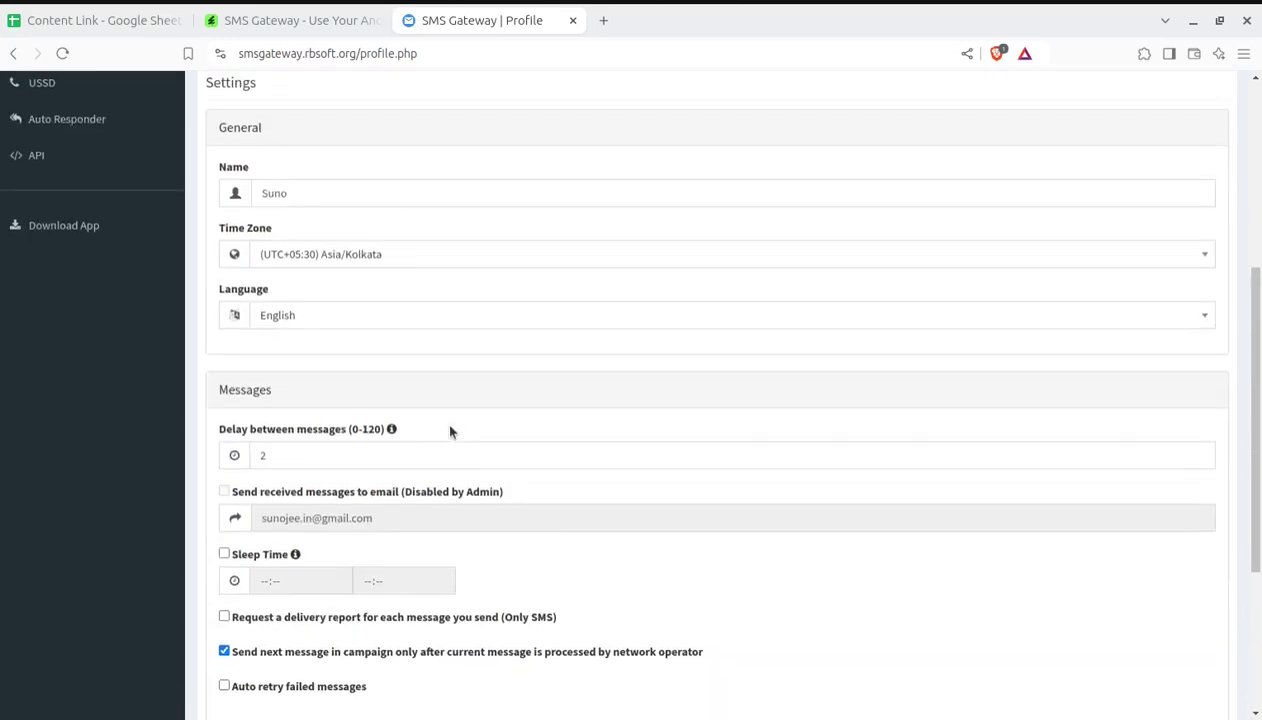
pyautogui.scroll(2, 450, 432)
pyautogui.scroll(3, 450, 432)
pyautogui.click(63, 266)
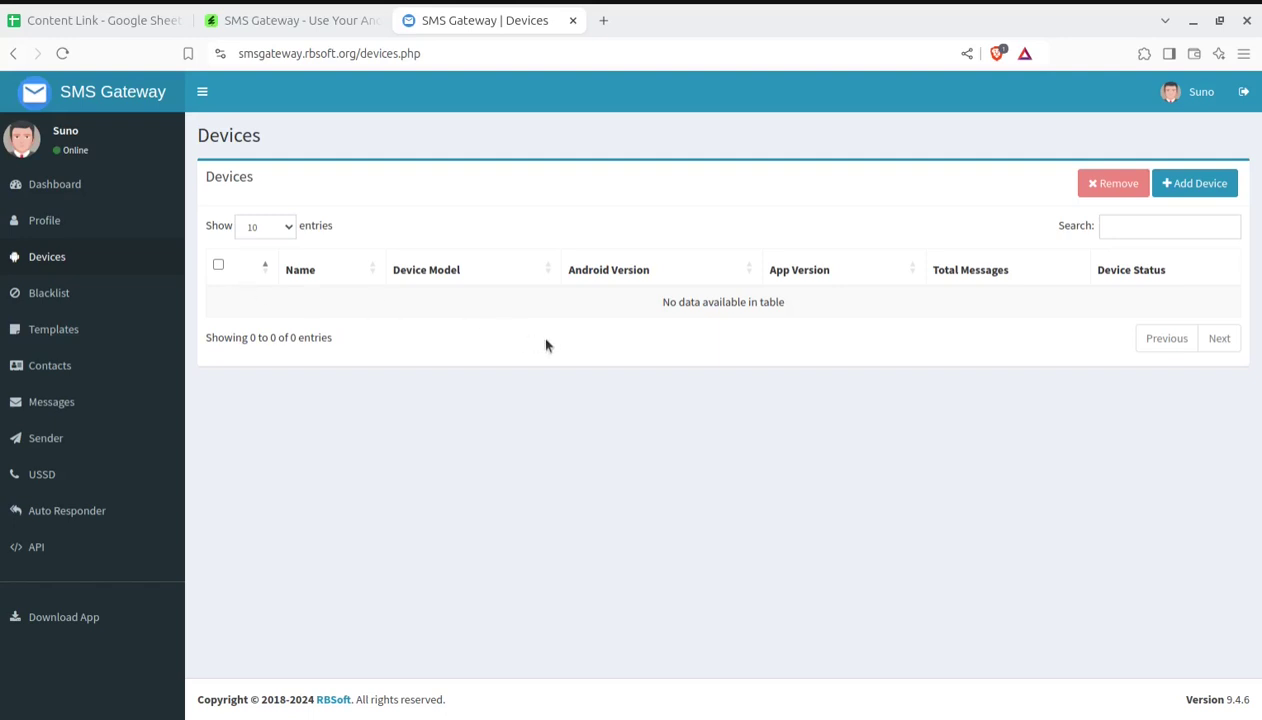
pyautogui.click(1190, 194)
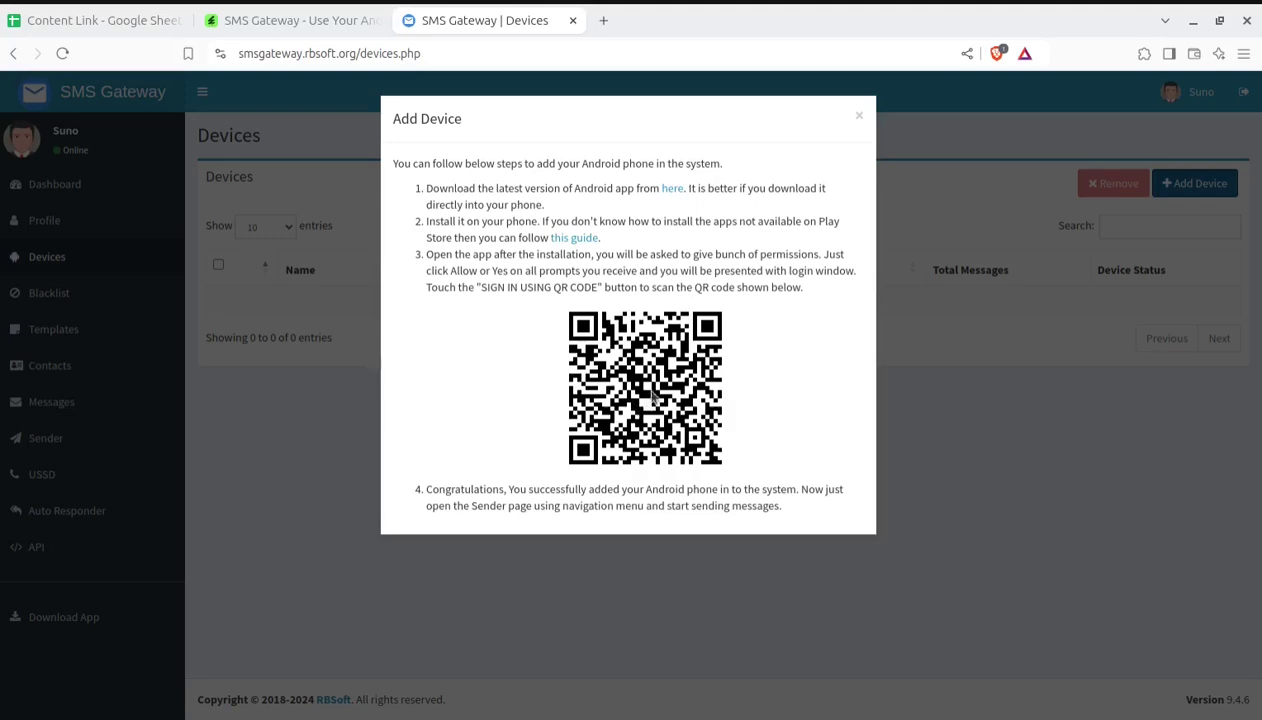
pyautogui.click(857, 119)
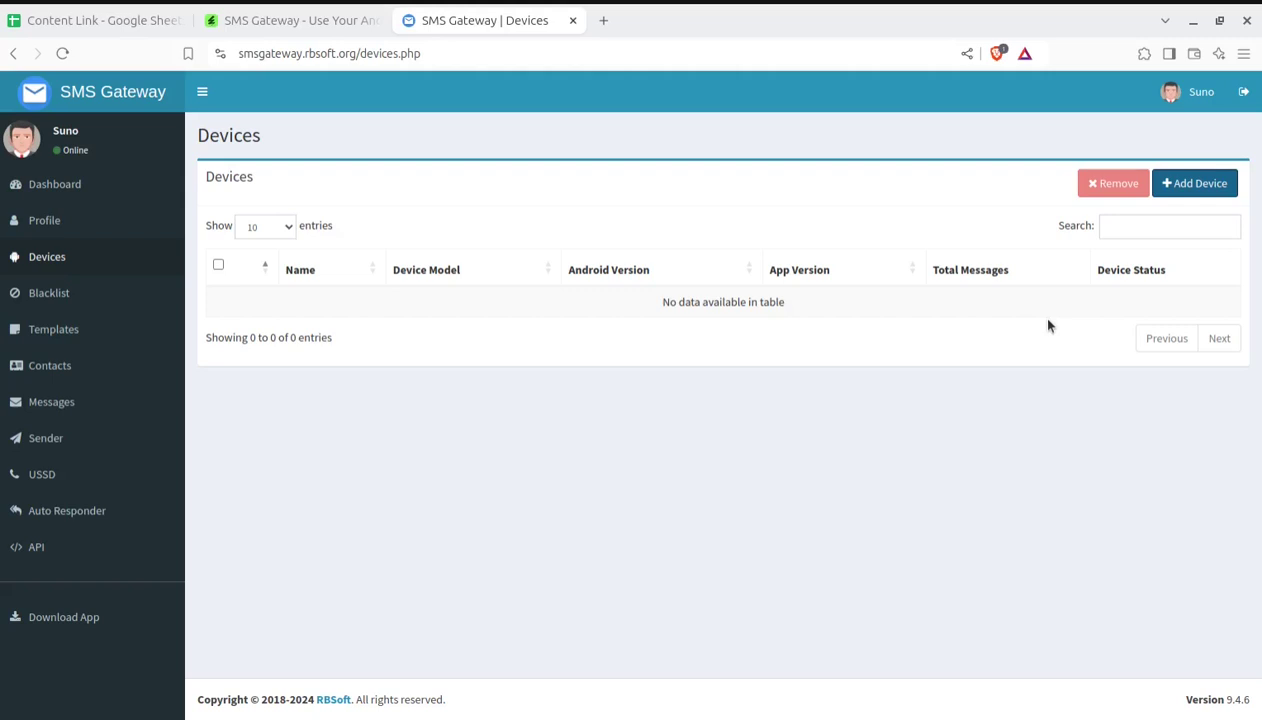
# View the empty Blacklist page, then open the empty Templates page
pyautogui.click(40, 295)
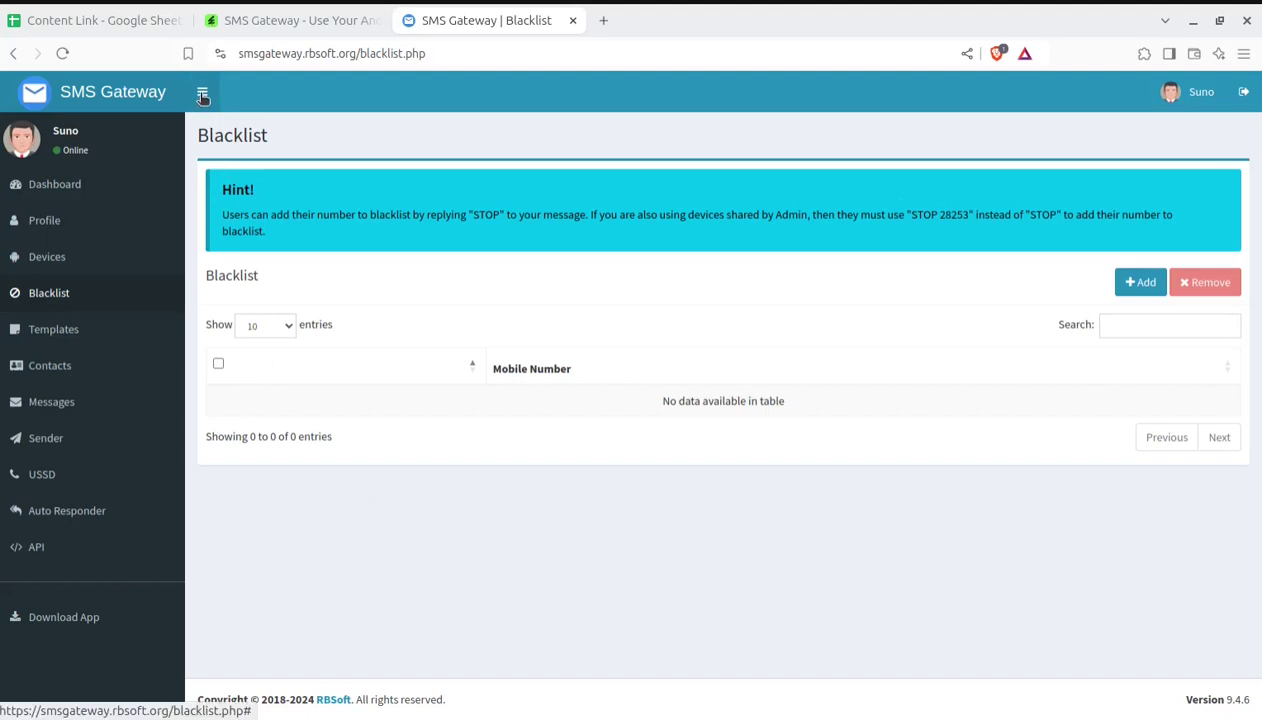
pyautogui.click(45, 331)
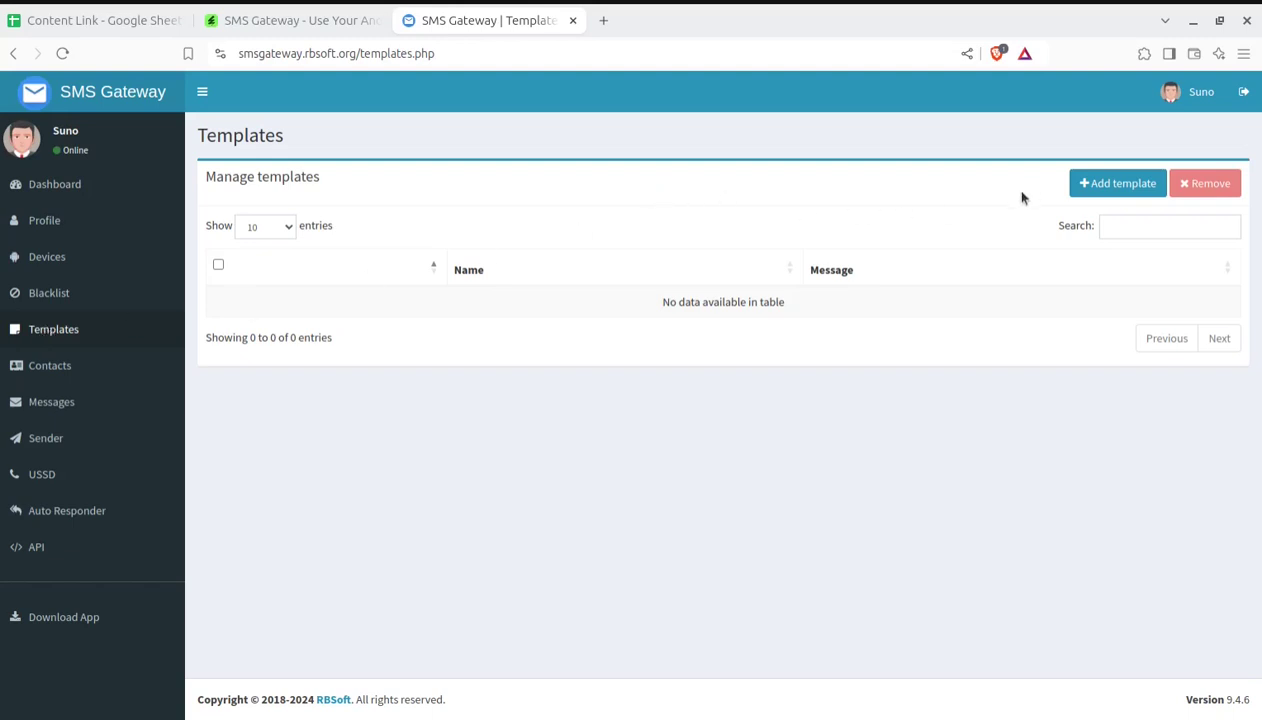
pyautogui.click(1089, 185)
pyautogui.click(421, 189)
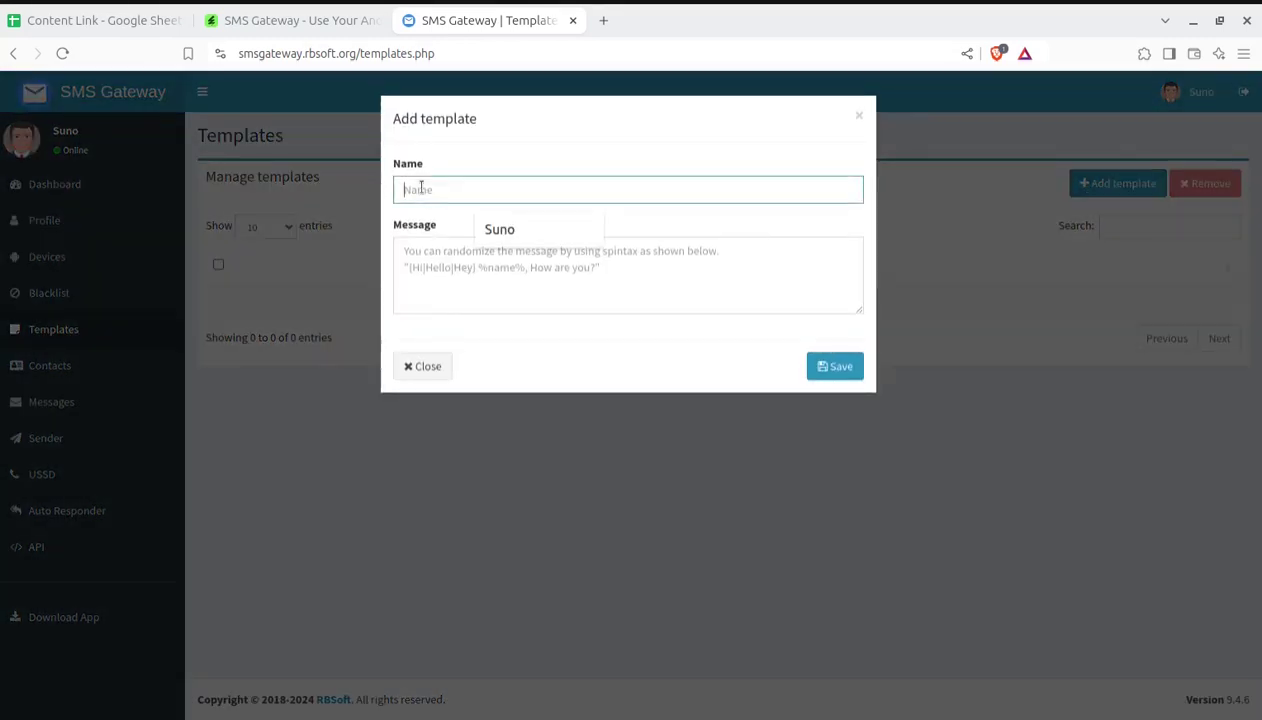
pyautogui.click(436, 277)
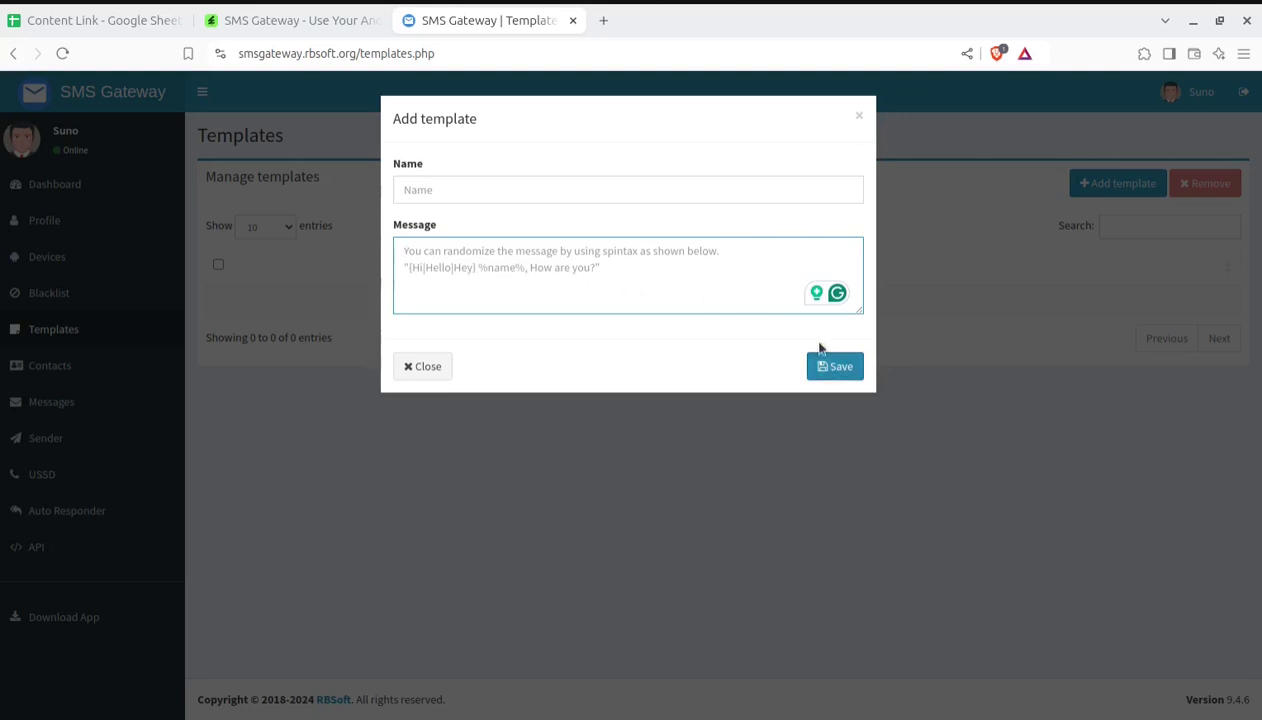
pyautogui.click(860, 121)
# On the Contacts page, create a new contacts list named 'Suno' from the suggested name
pyautogui.click(66, 373)
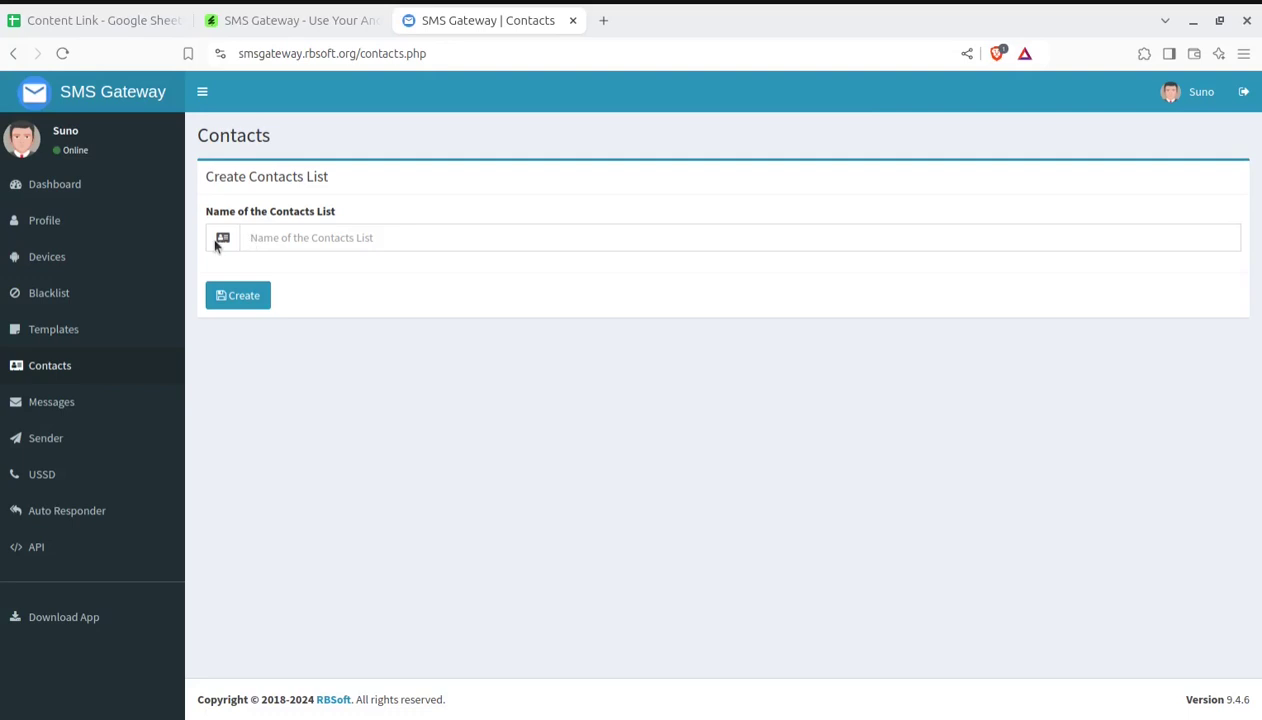
pyautogui.click(300, 238)
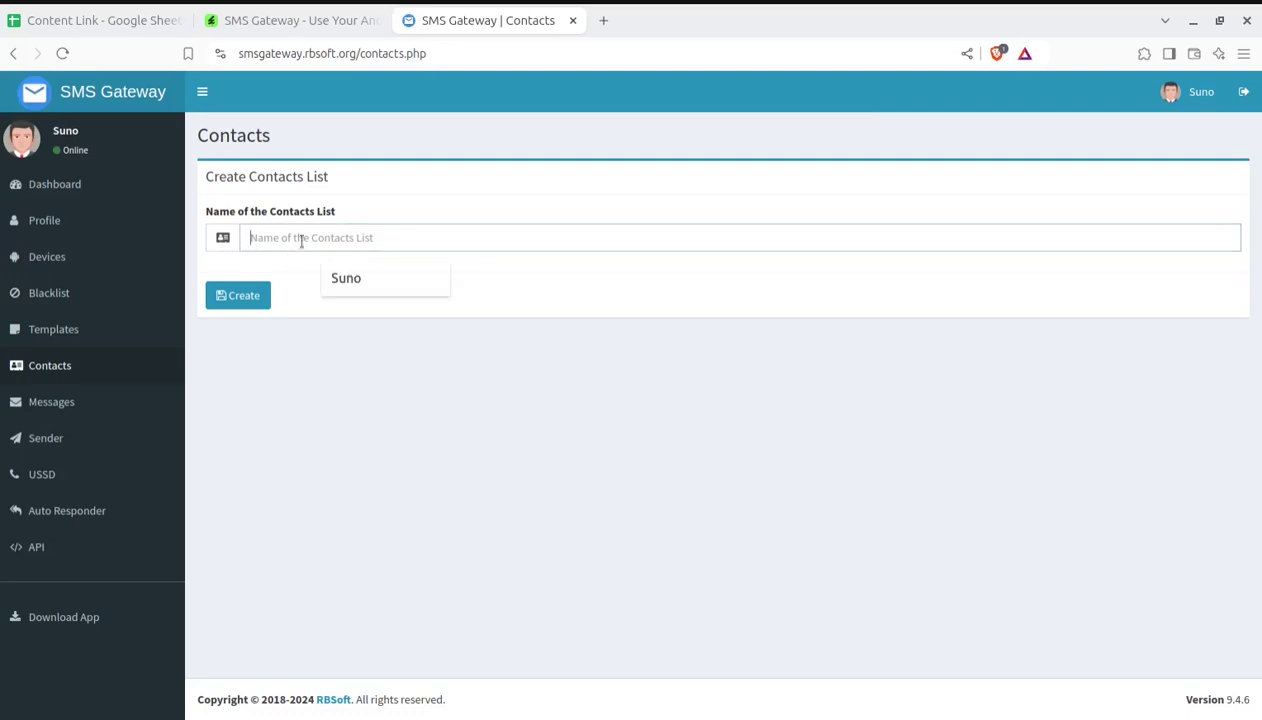
pyautogui.click(345, 275)
pyautogui.click(259, 294)
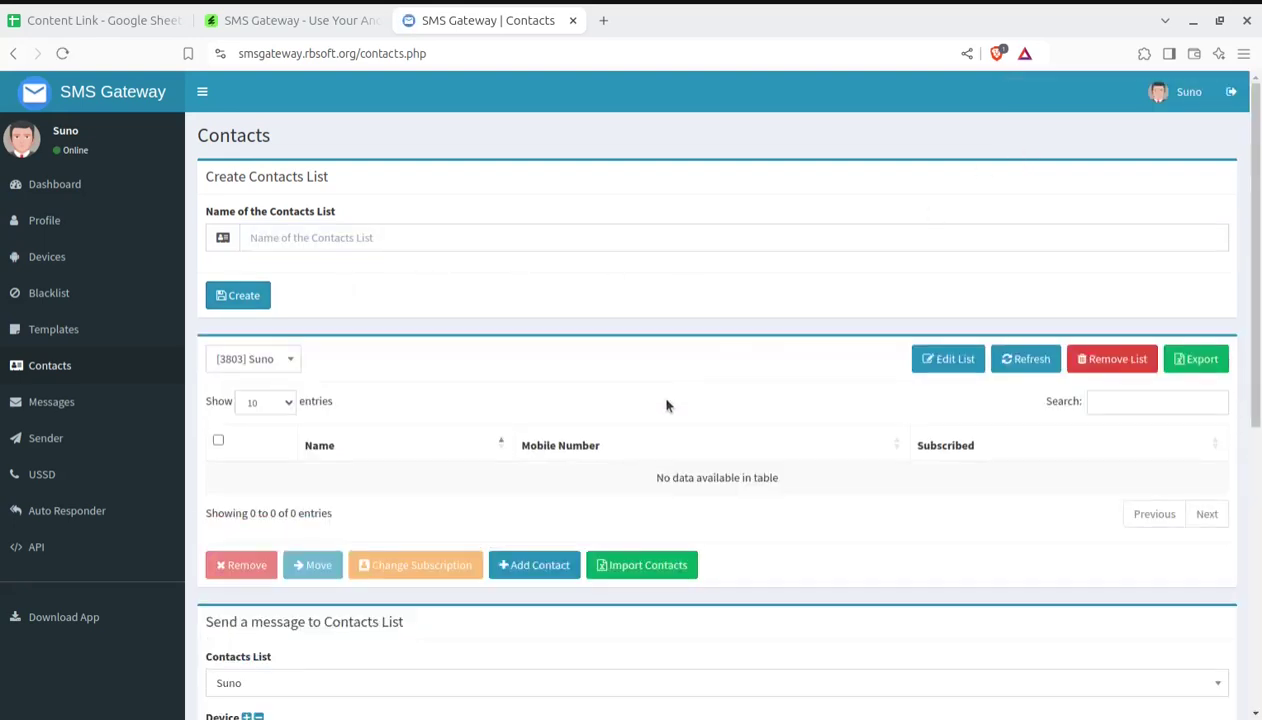
# Scroll down and bring up the Import Contacts window for spreadsheet upload
pyautogui.scroll(-2, 390, 378)
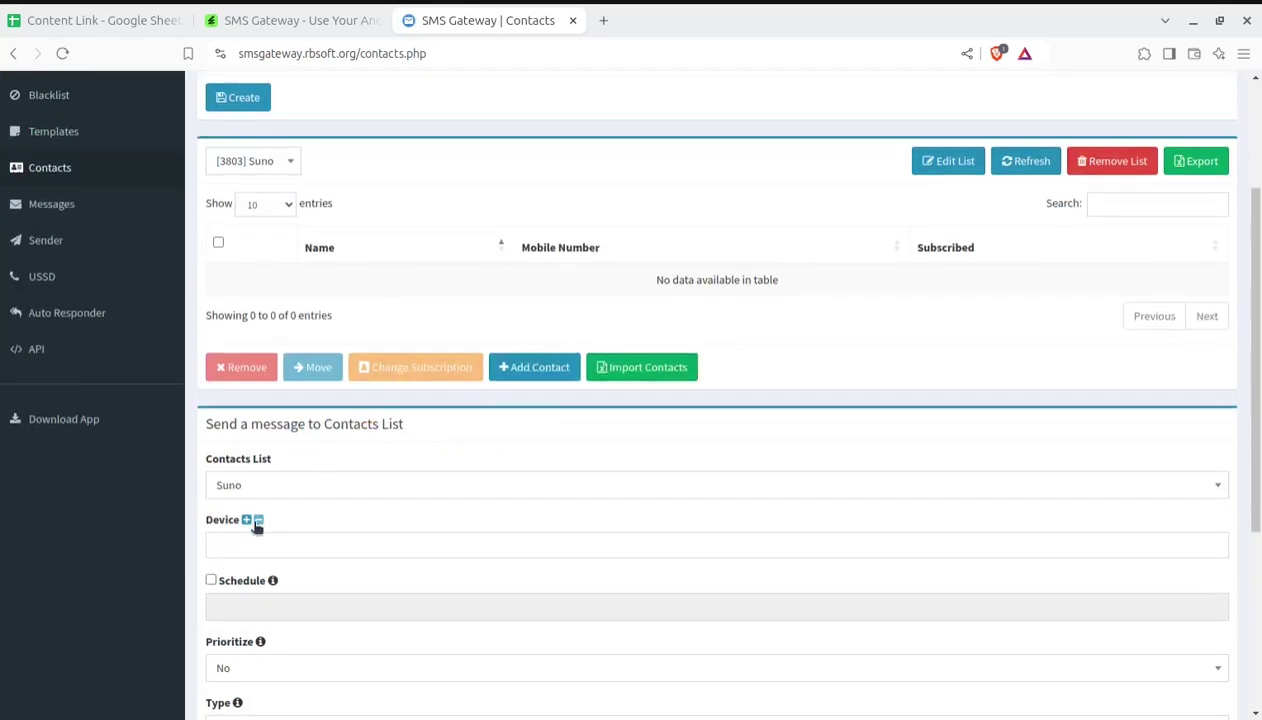
pyautogui.scroll(-1, 358, 484)
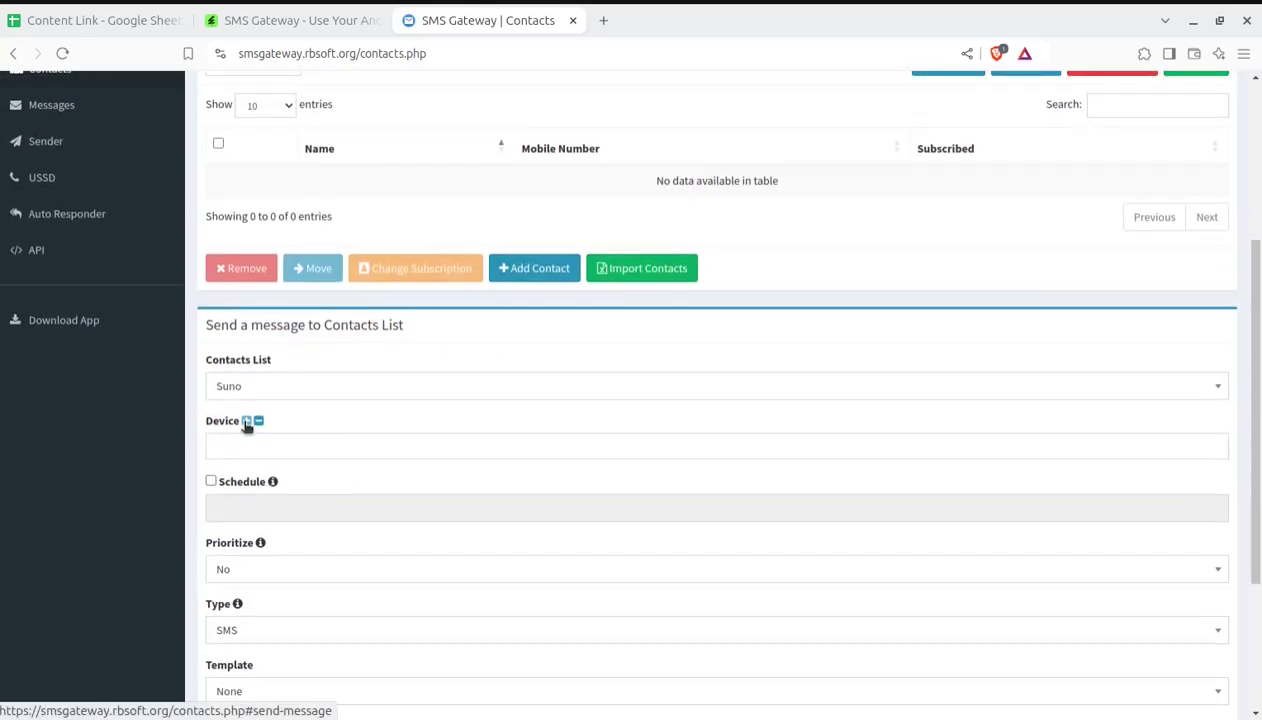
pyautogui.click(247, 423)
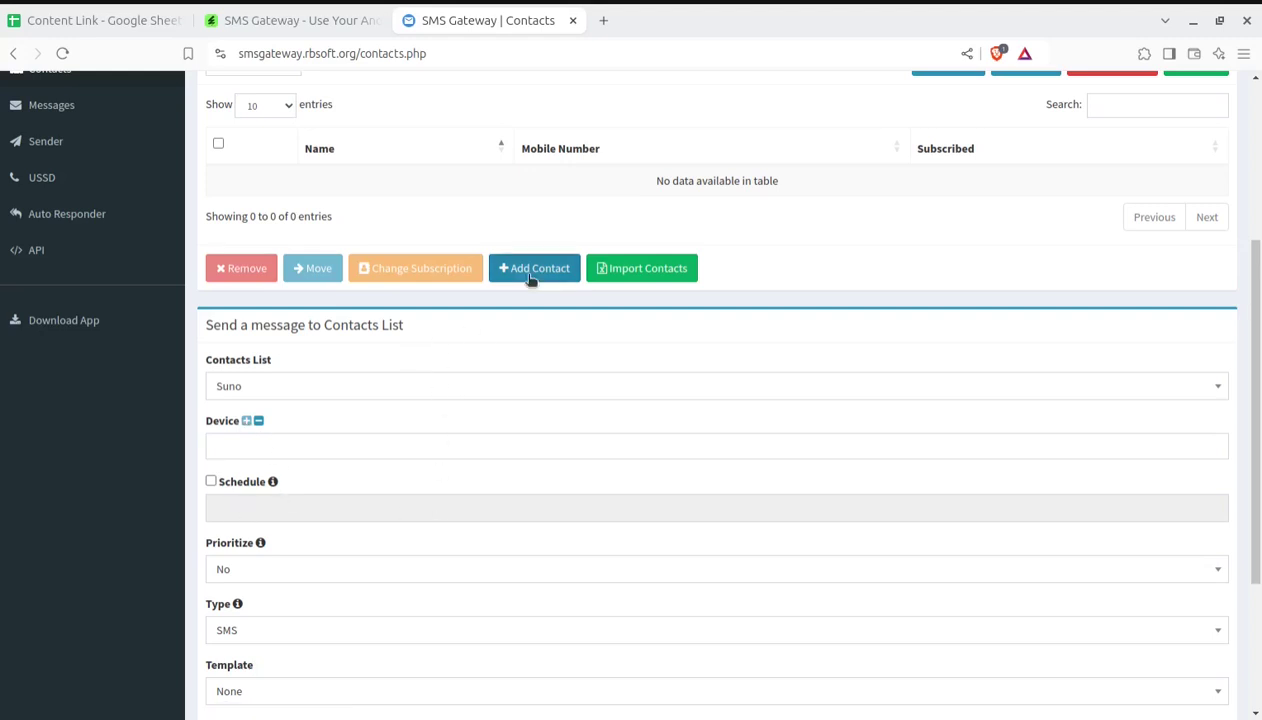
# Dismiss the Import Contacts modal to return to the Suno contacts list page
pyautogui.click(647, 270)
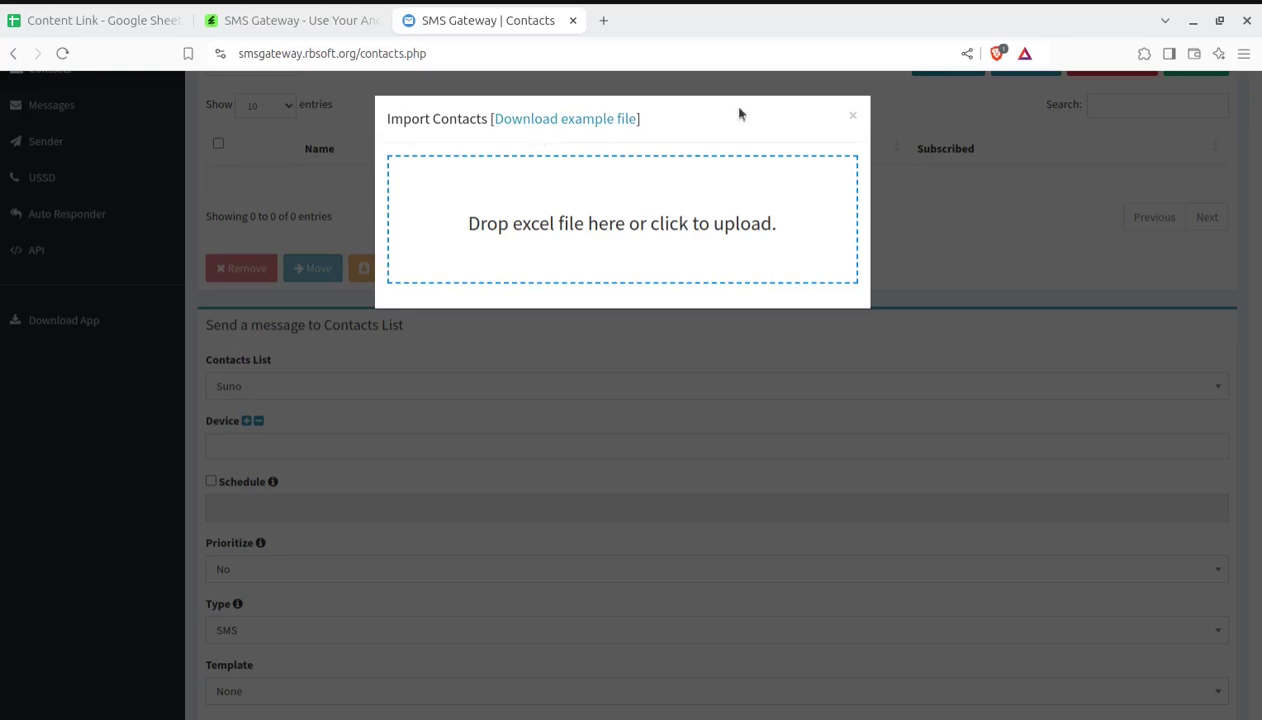
pyautogui.click(853, 116)
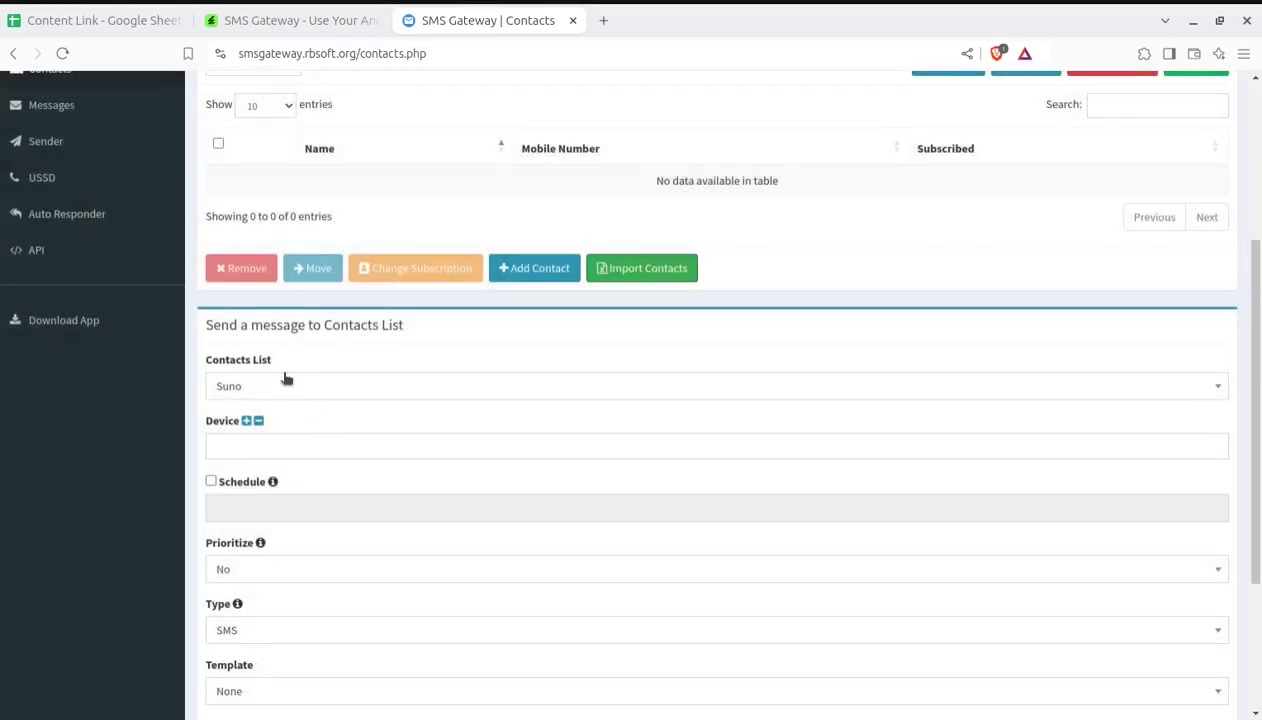
pyautogui.scroll(-2, 699, 355)
pyautogui.scroll(-2, 699, 355)
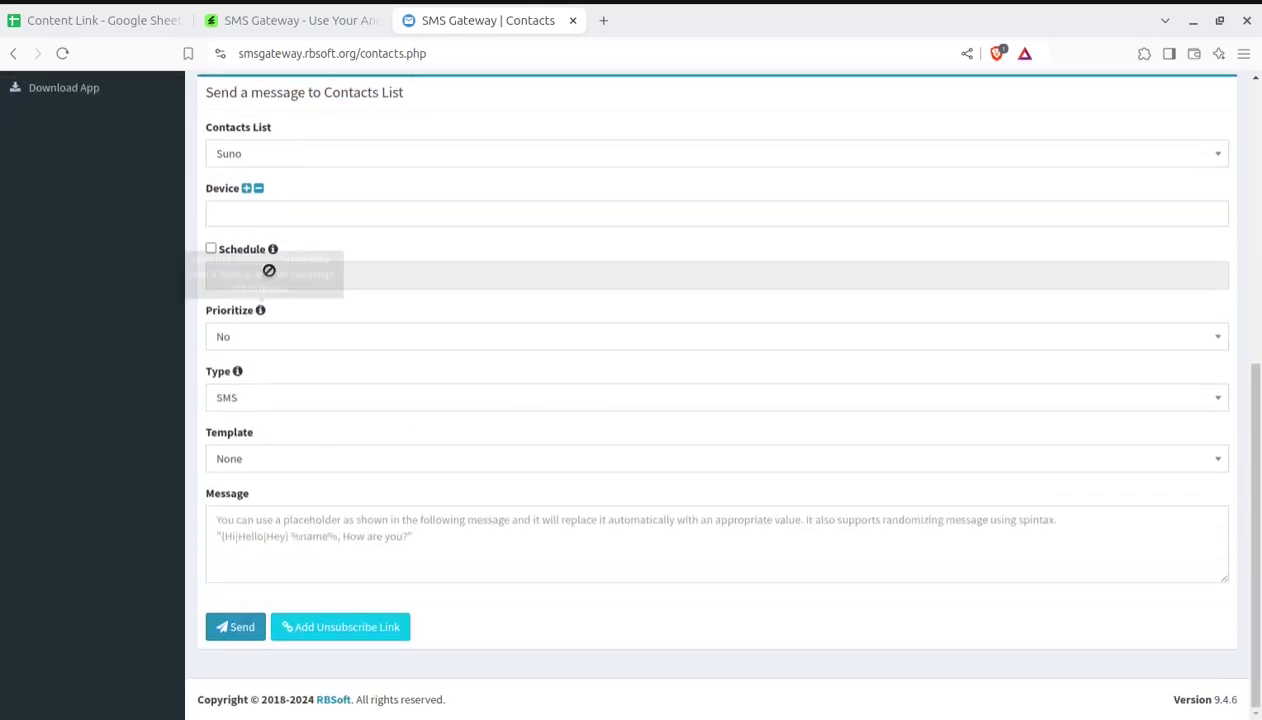
pyautogui.click(256, 399)
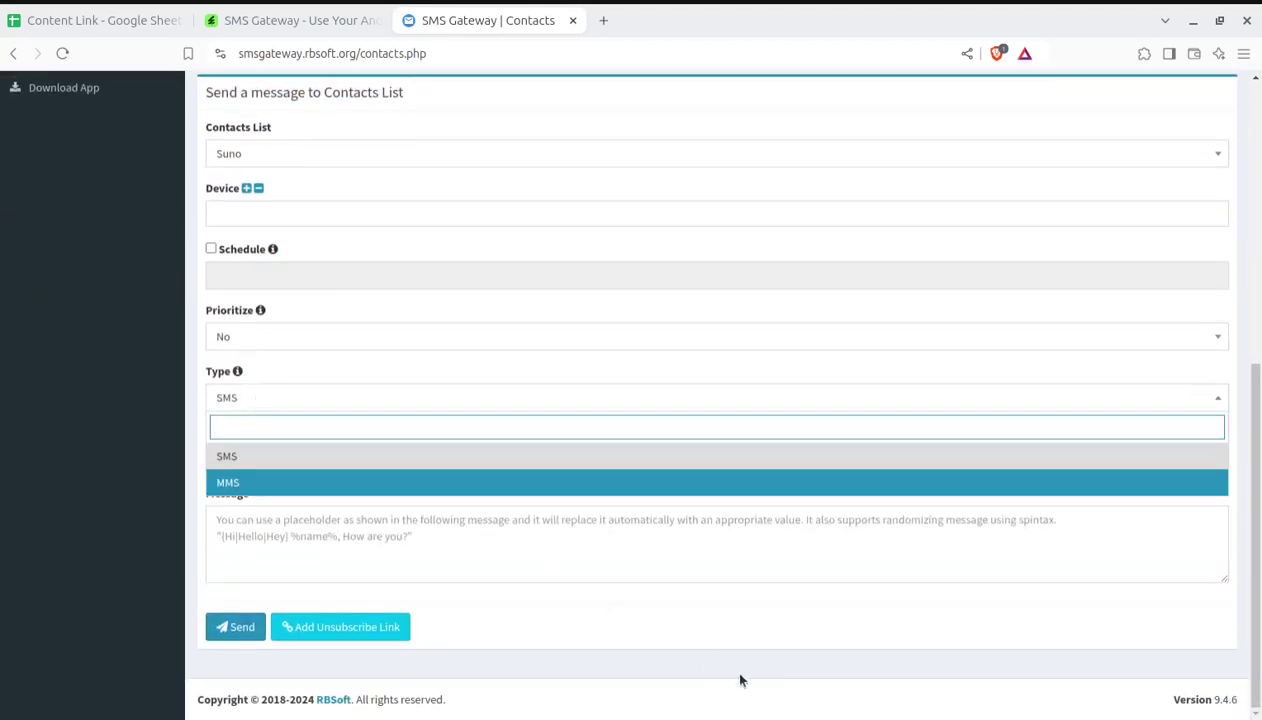
pyautogui.click(733, 645)
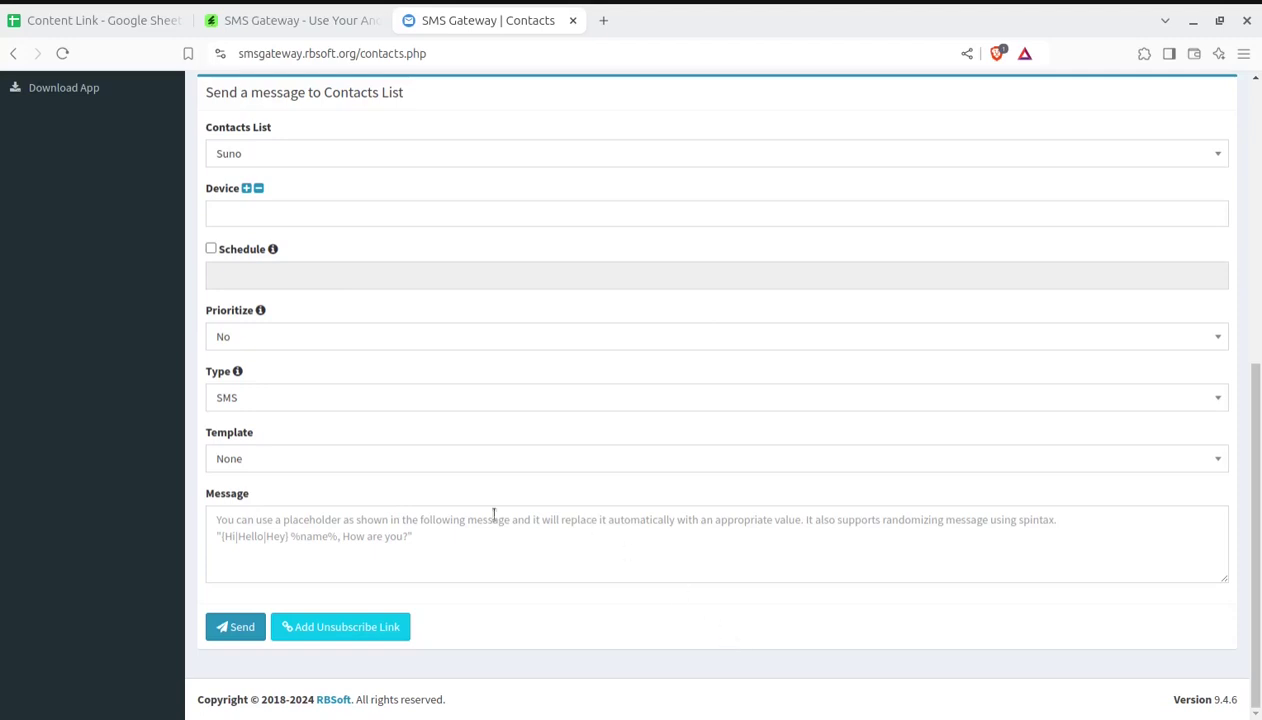
pyautogui.click(415, 457)
pyautogui.click(378, 510)
pyautogui.scroll(5, 458, 596)
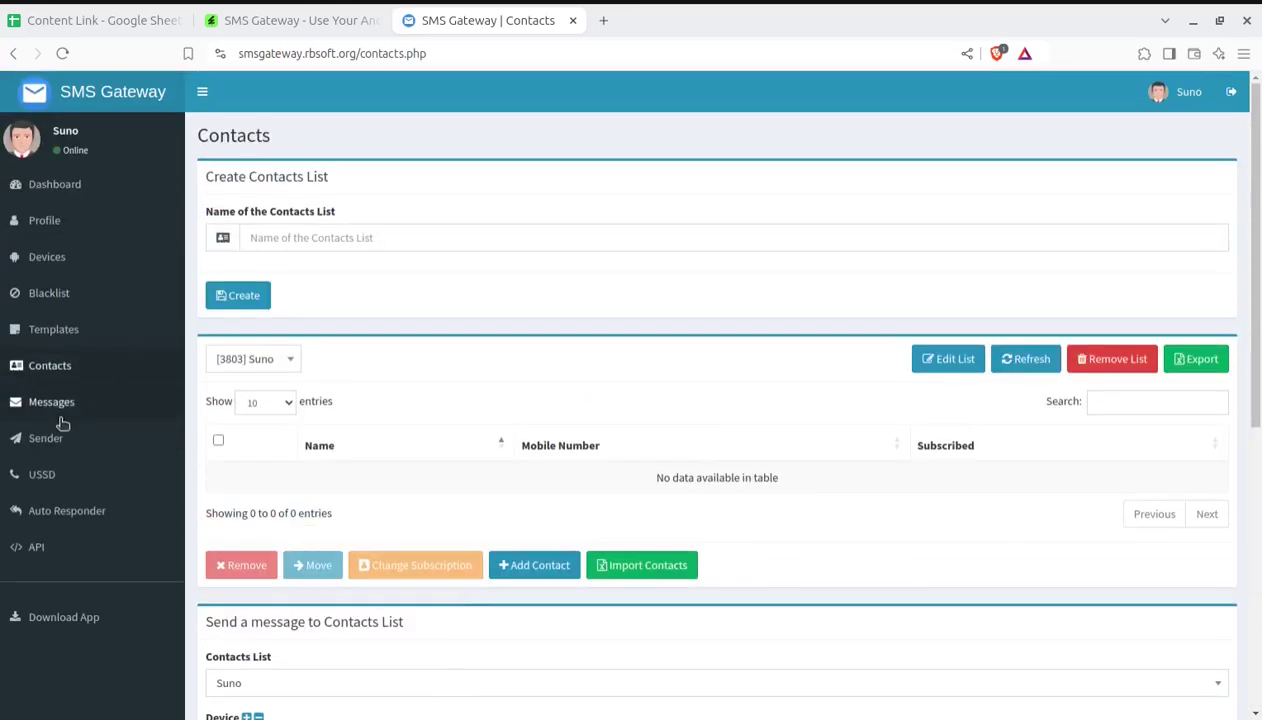
# On Messages, try the filters: All Devices, mobile number, start date, and the All/MMS/SMS type list
pyautogui.click(62, 410)
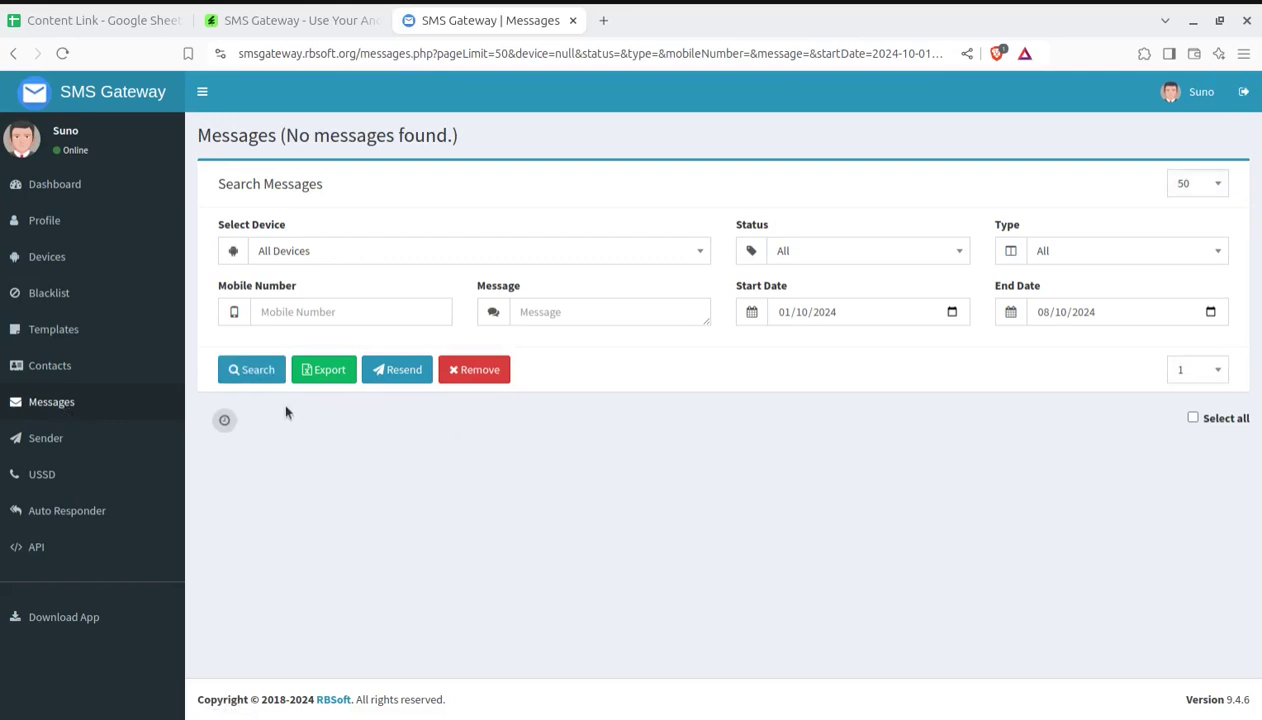
pyautogui.click(306, 253)
pyautogui.click(297, 311)
pyautogui.click(298, 315)
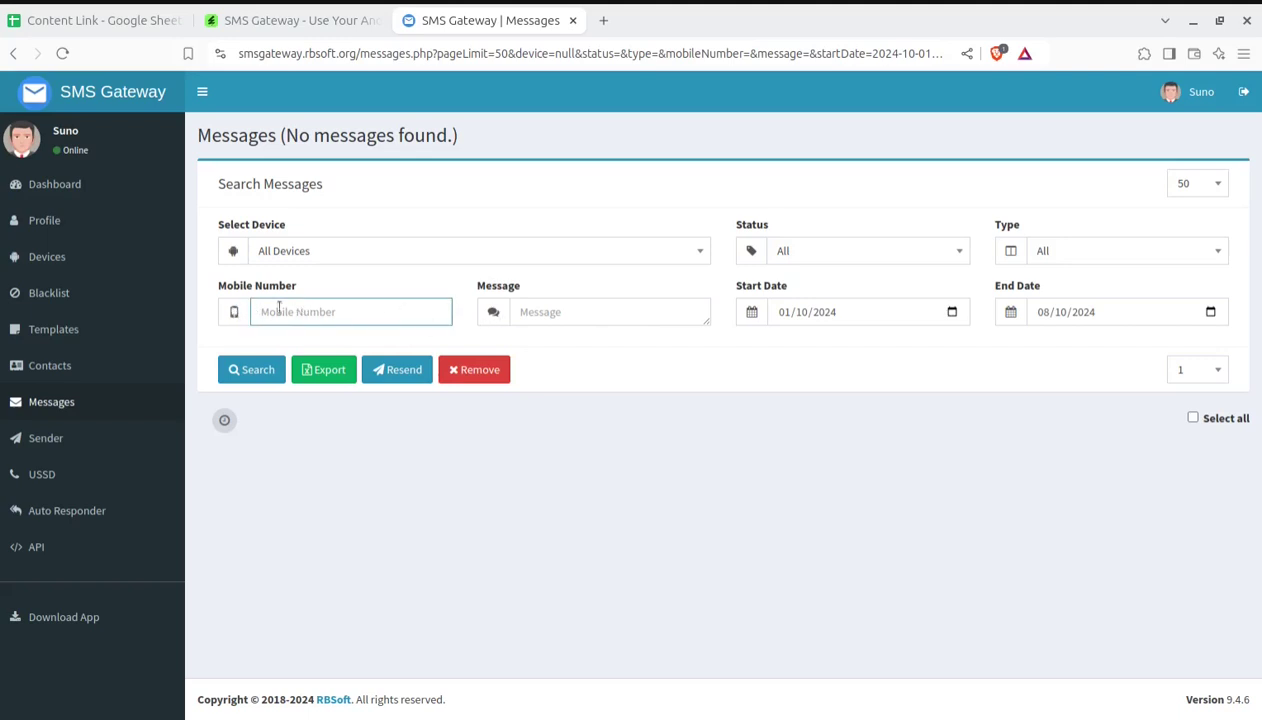
pyautogui.click(516, 306)
pyautogui.click(799, 313)
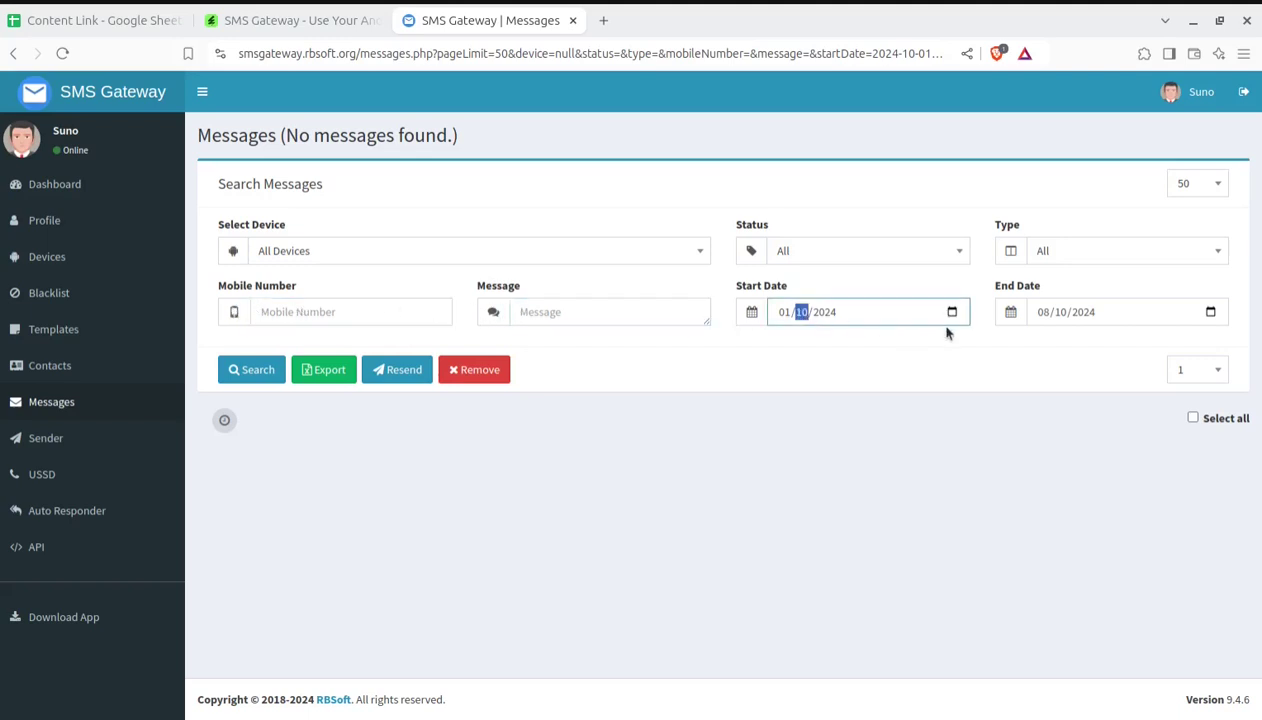
pyautogui.click(1050, 253)
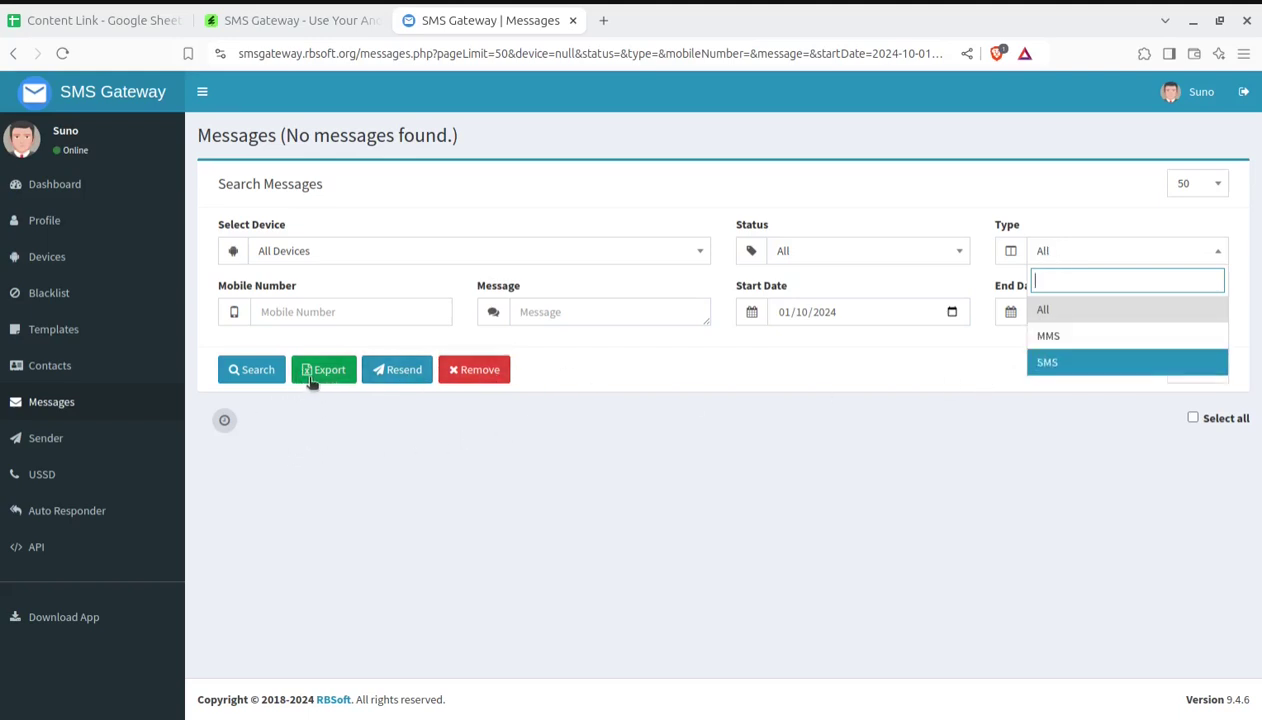
# View the Sender page's Send Message and Send Multiple Messages (Excel) forms
pyautogui.click(63, 445)
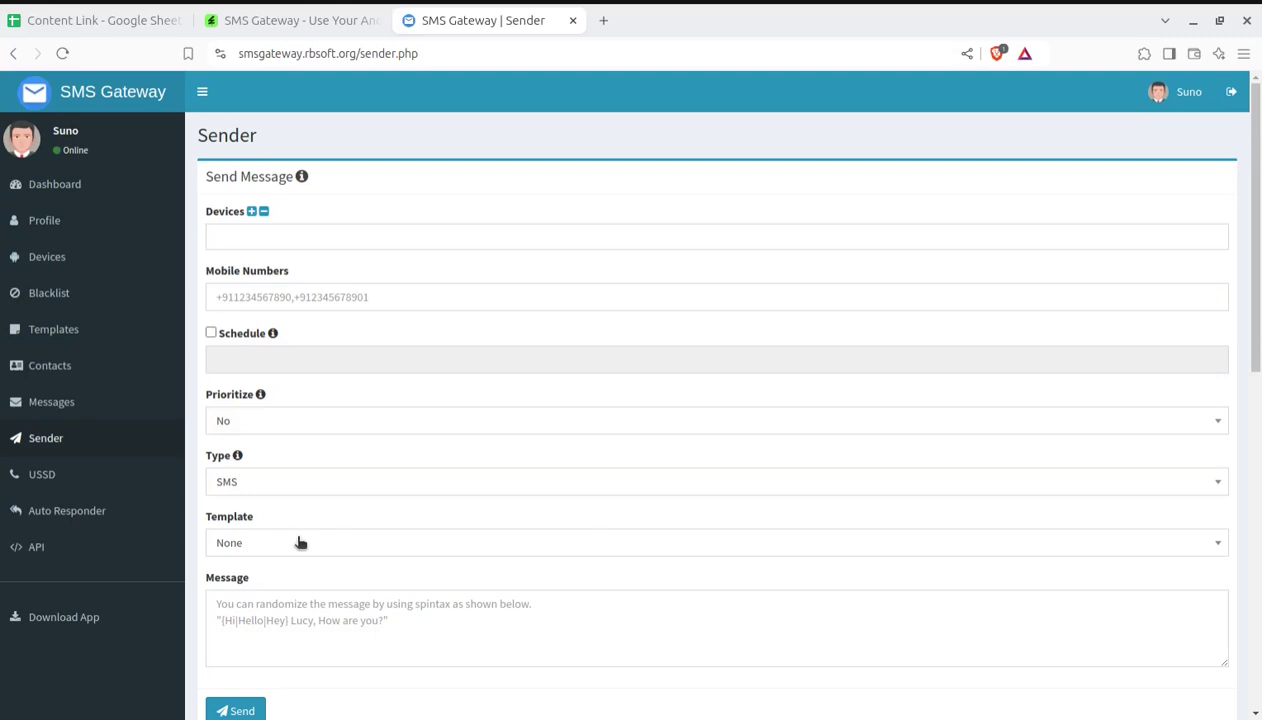
pyautogui.scroll(-2, 285, 540)
pyautogui.scroll(-3, 385, 540)
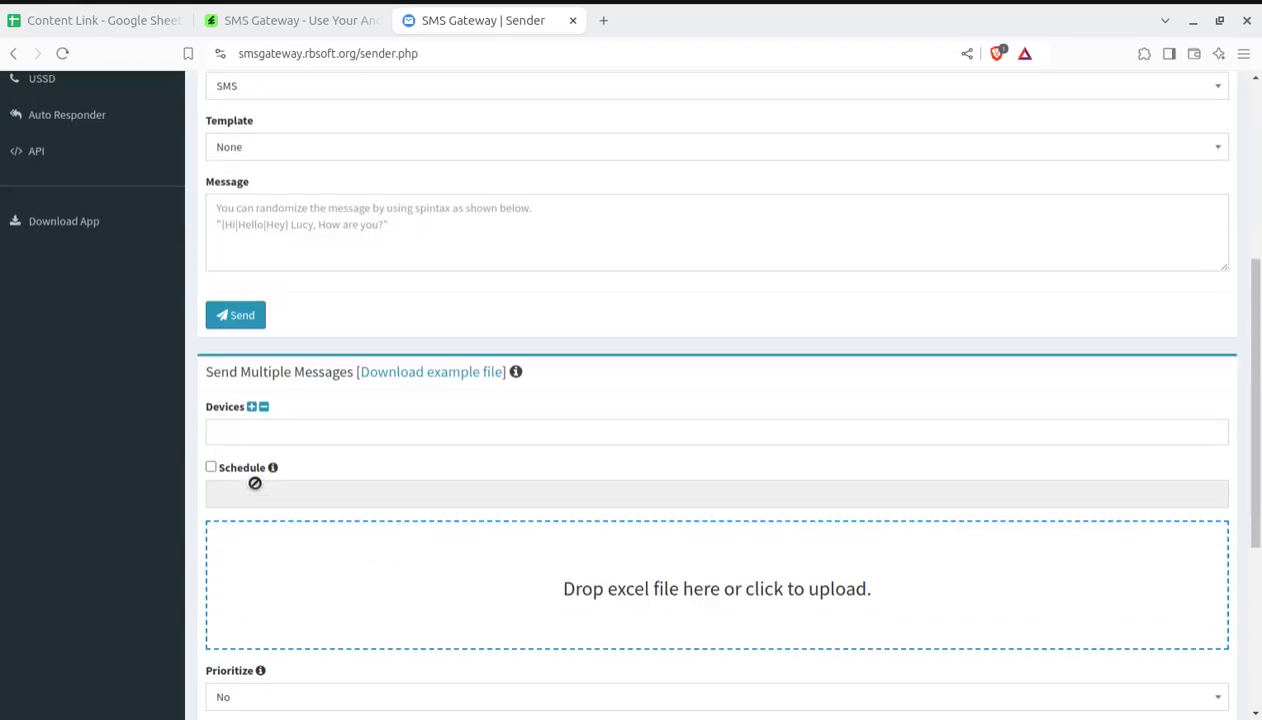
pyautogui.scroll(-2, 270, 430)
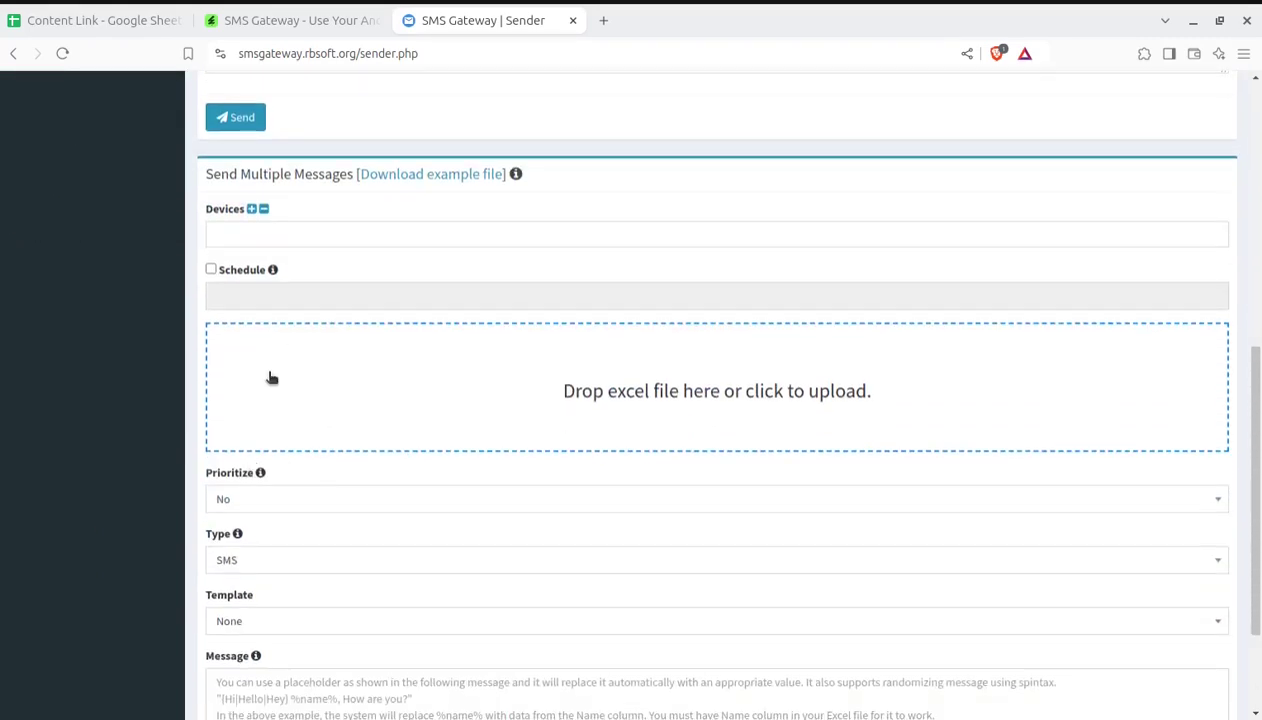
pyautogui.scroll(-2, 496, 403)
pyautogui.scroll(5, 180, 500)
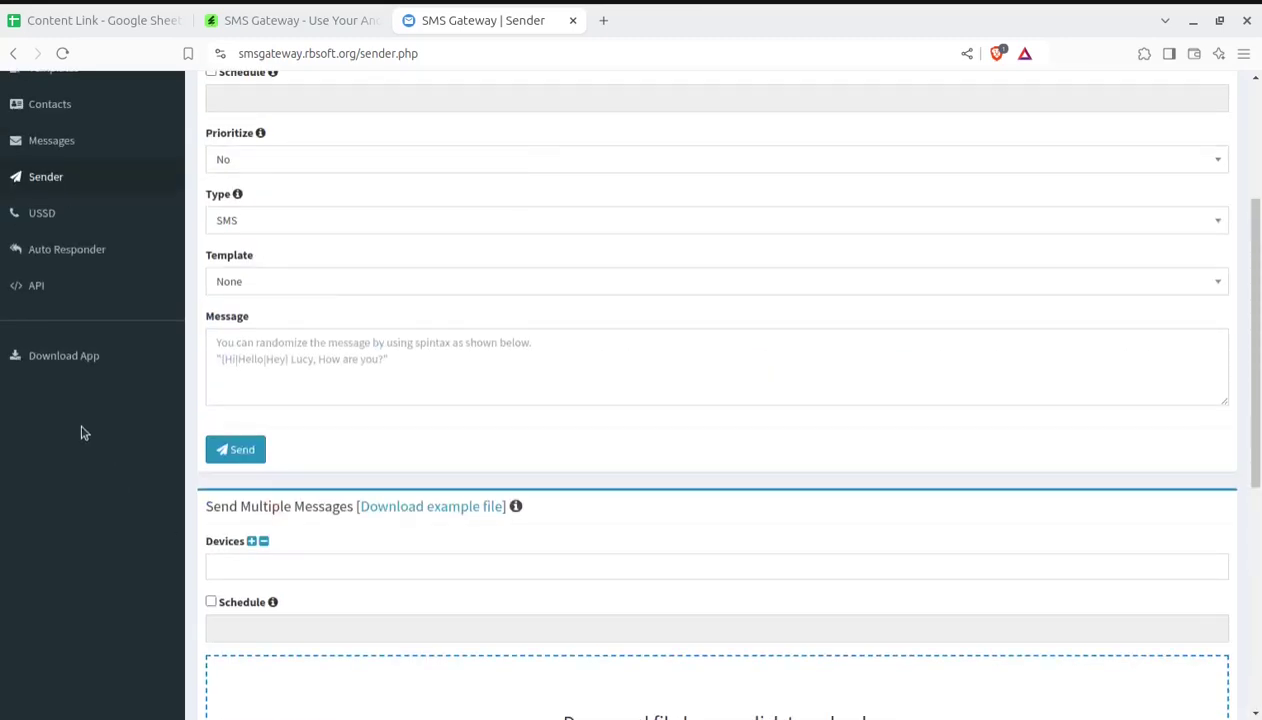
pyautogui.scroll(2, 80, 430)
# View the empty USSD and Auto Responder pages
pyautogui.click(46, 414)
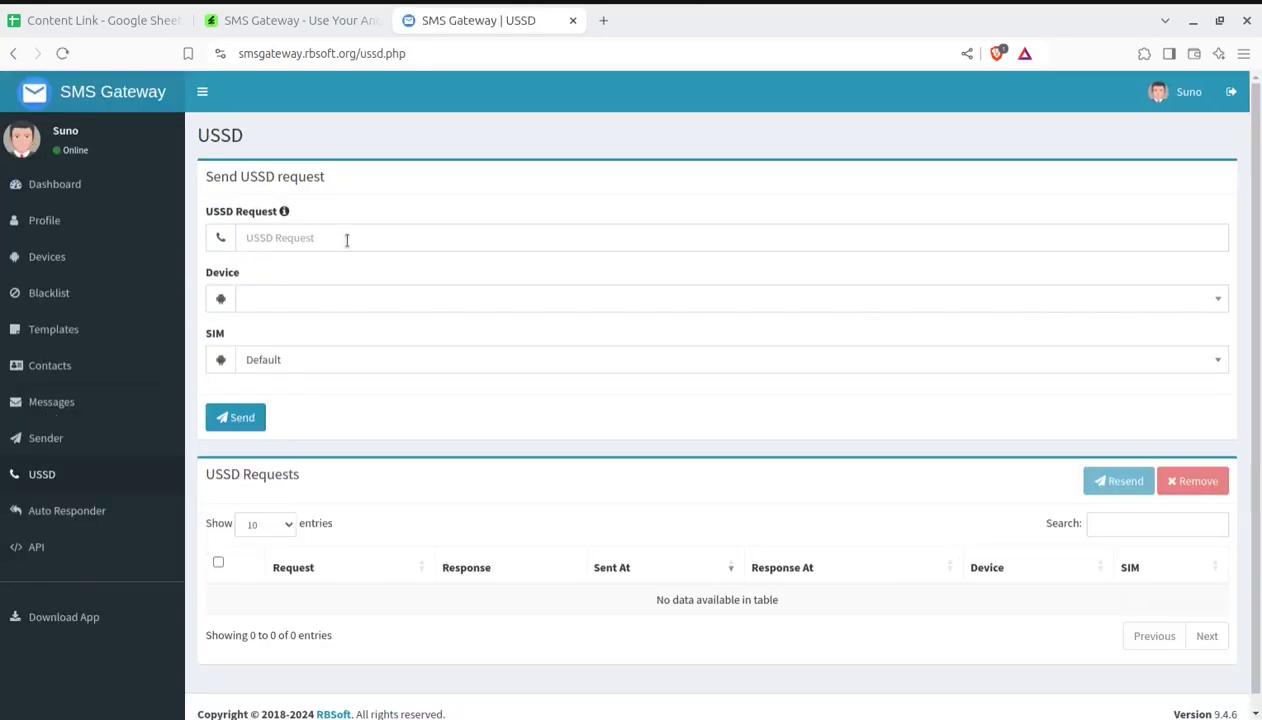
pyautogui.scroll(-1, 348, 436)
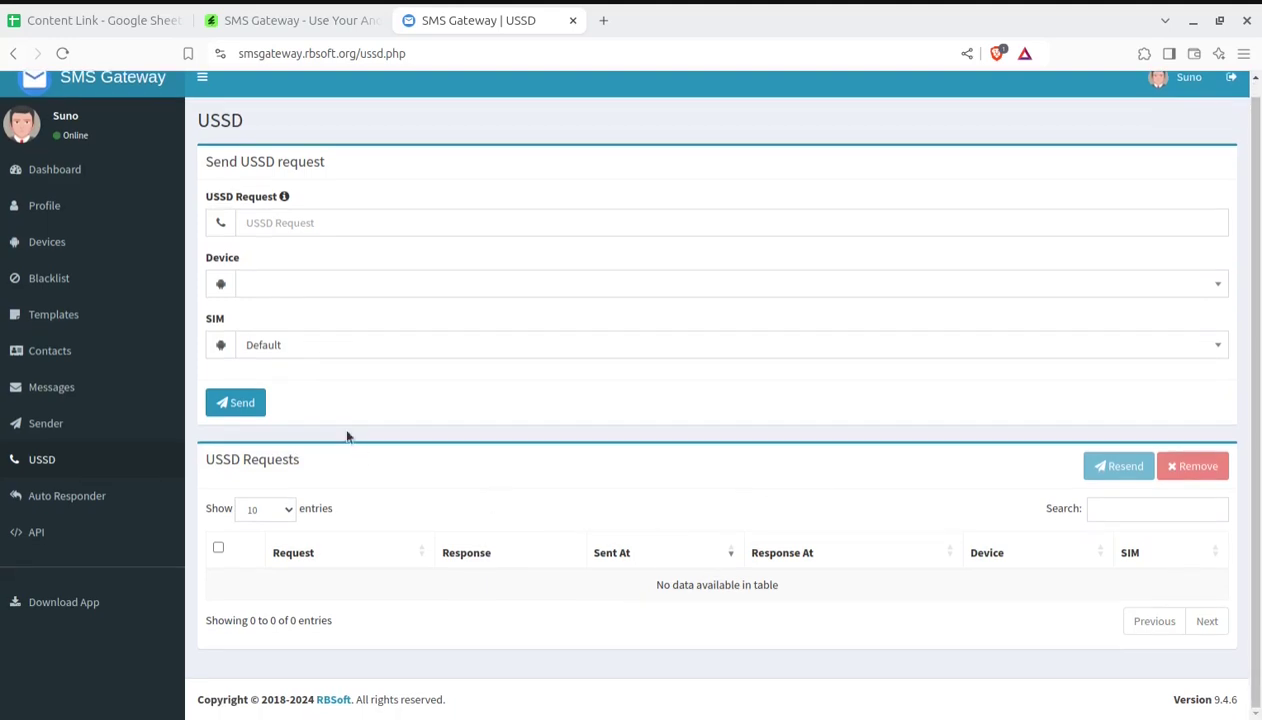
pyautogui.click(56, 500)
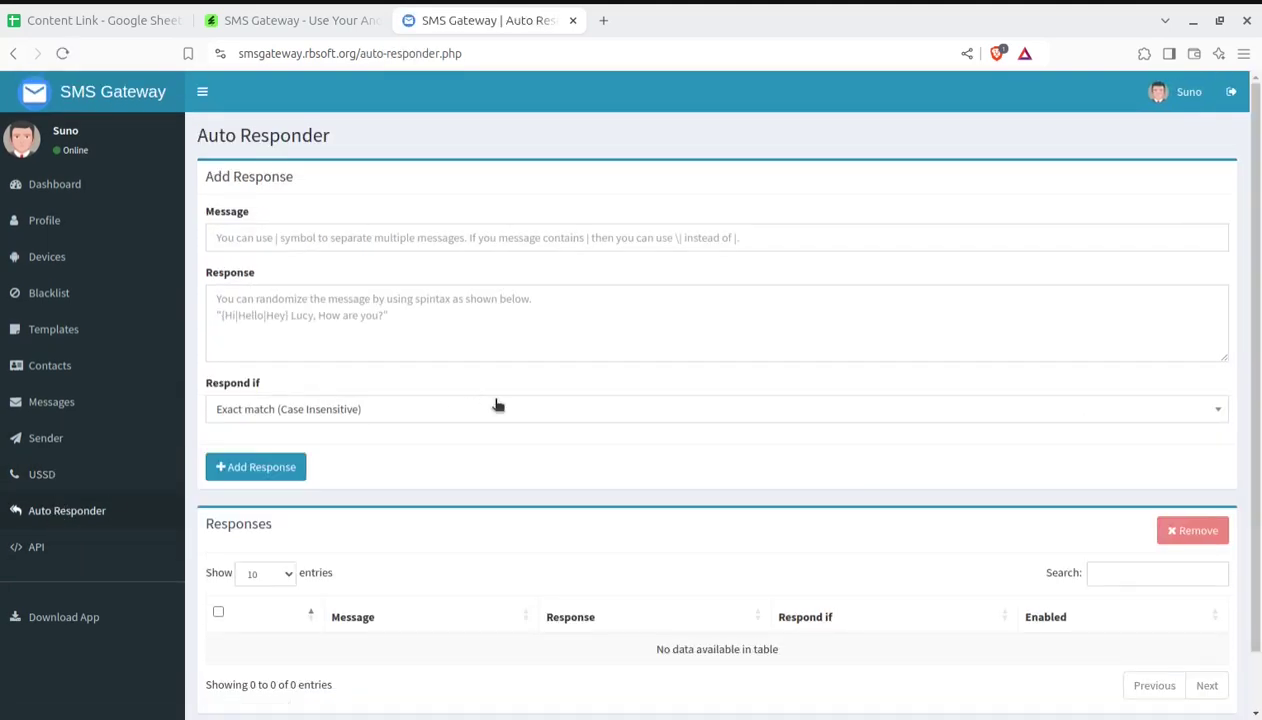
pyautogui.scroll(-1, 450, 465)
# Browse the API page's key, test-link and webhook sections
pyautogui.click(33, 488)
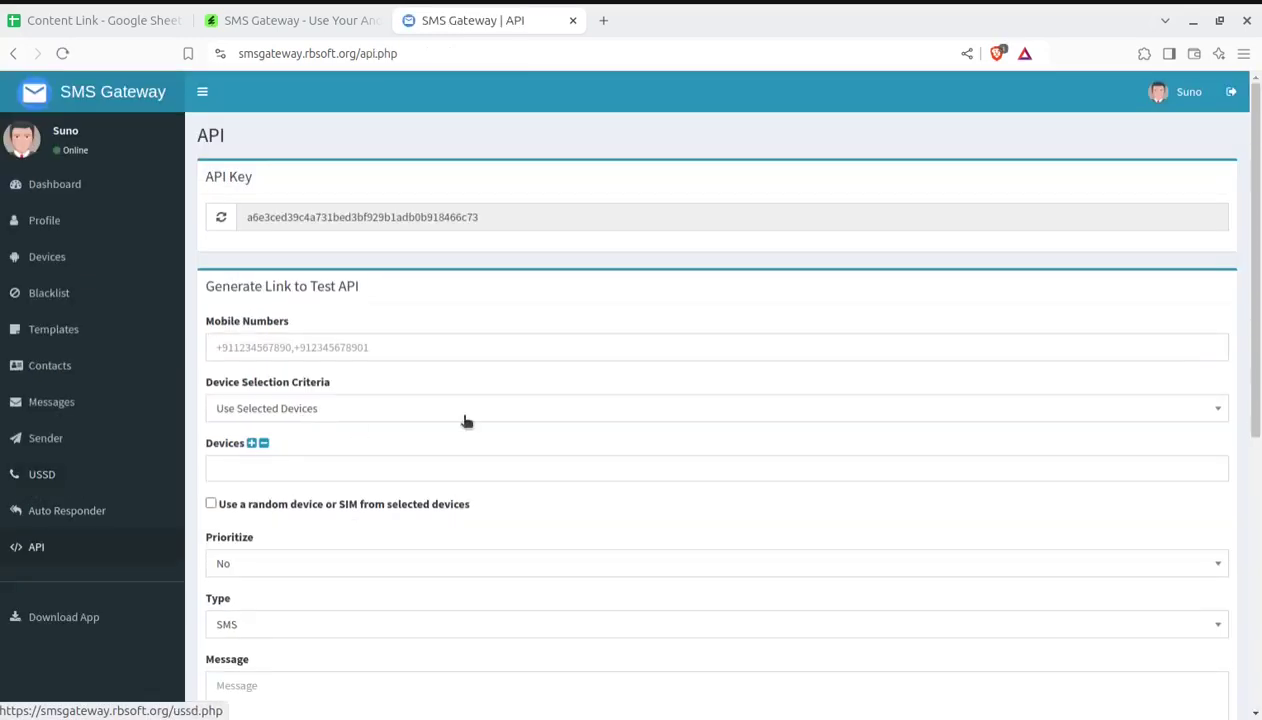
pyautogui.scroll(-4, 662, 431)
pyautogui.scroll(-4, 663, 431)
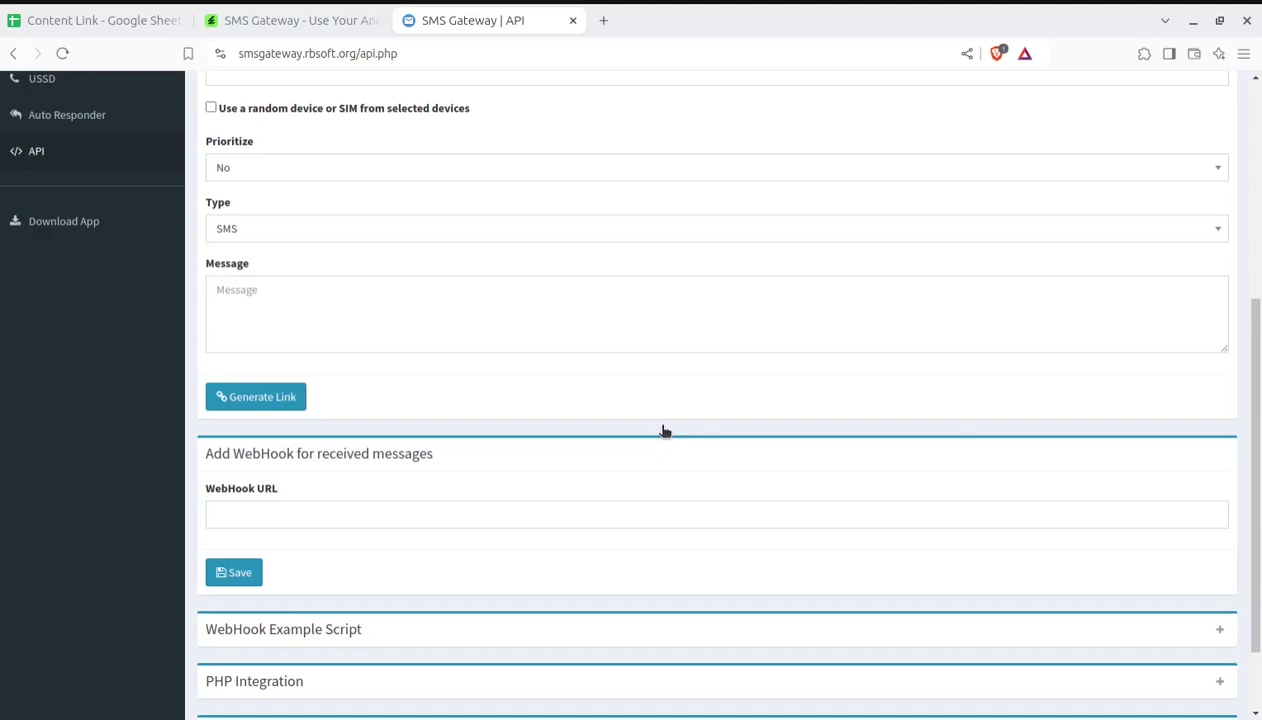
pyautogui.scroll(2, 662, 432)
pyautogui.scroll(4, 662, 432)
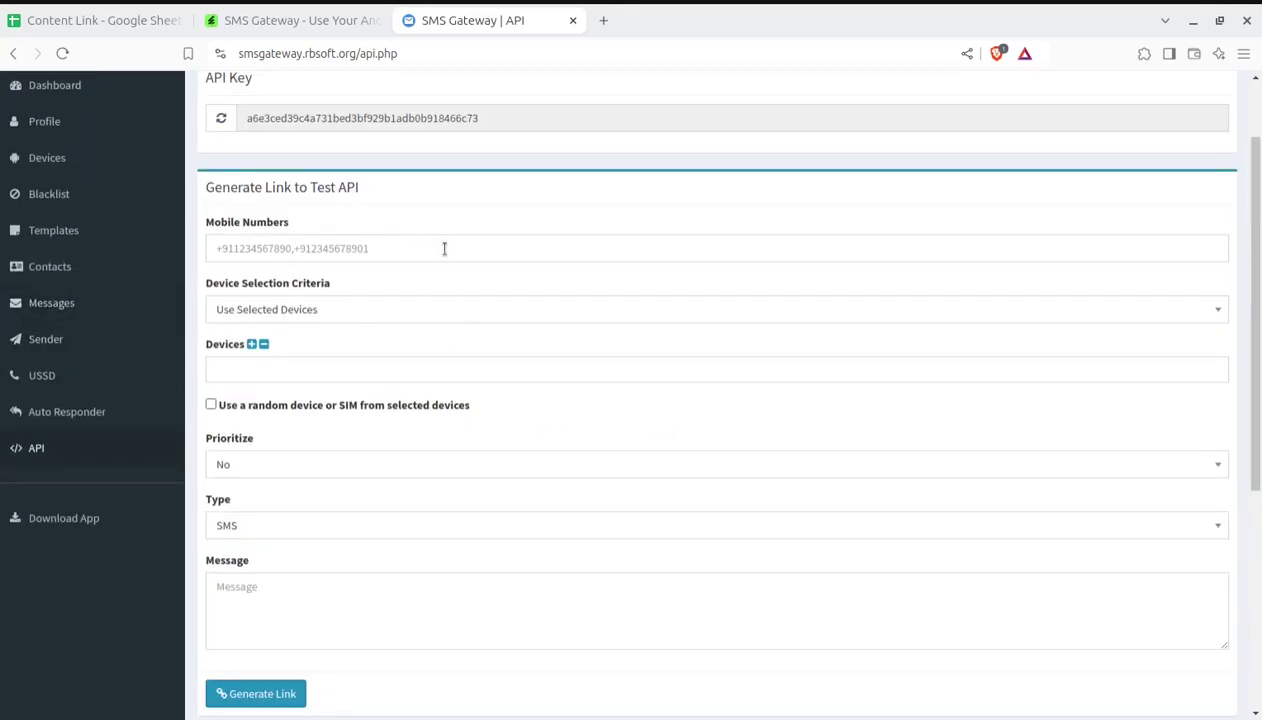
pyautogui.scroll(-2, 442, 248)
pyautogui.scroll(-6, 431, 357)
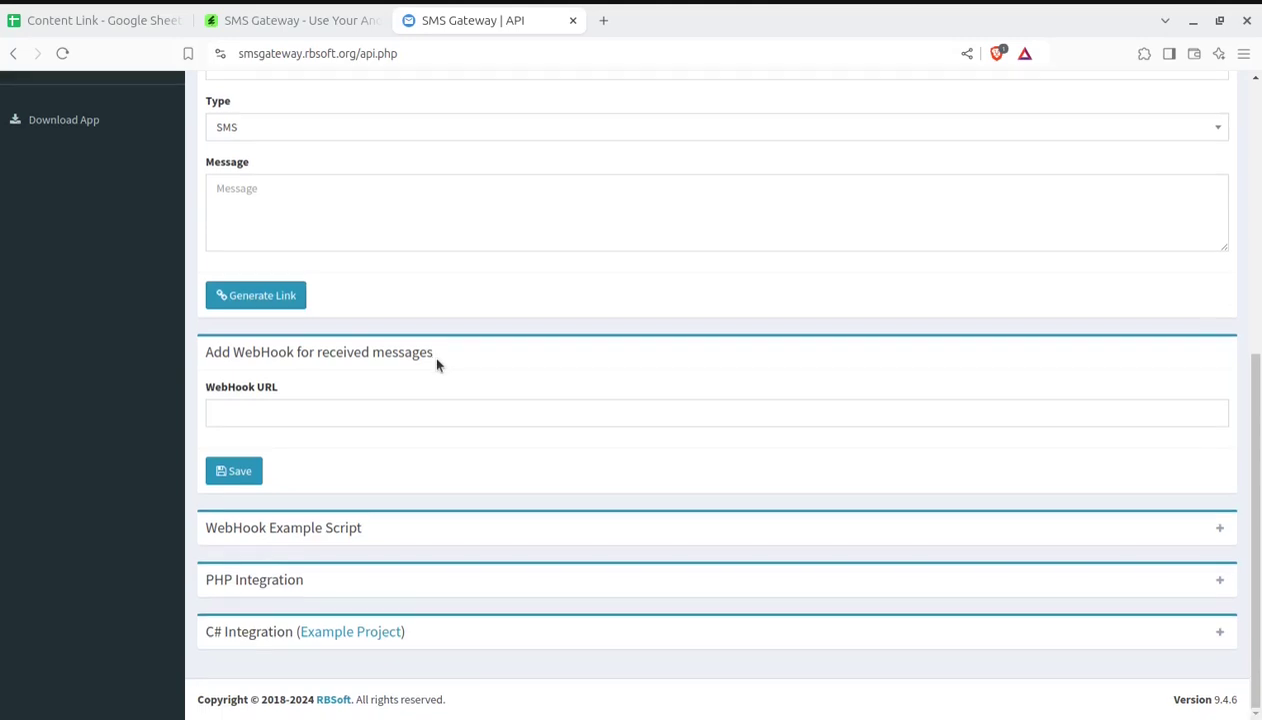
pyautogui.scroll(5, 436, 364)
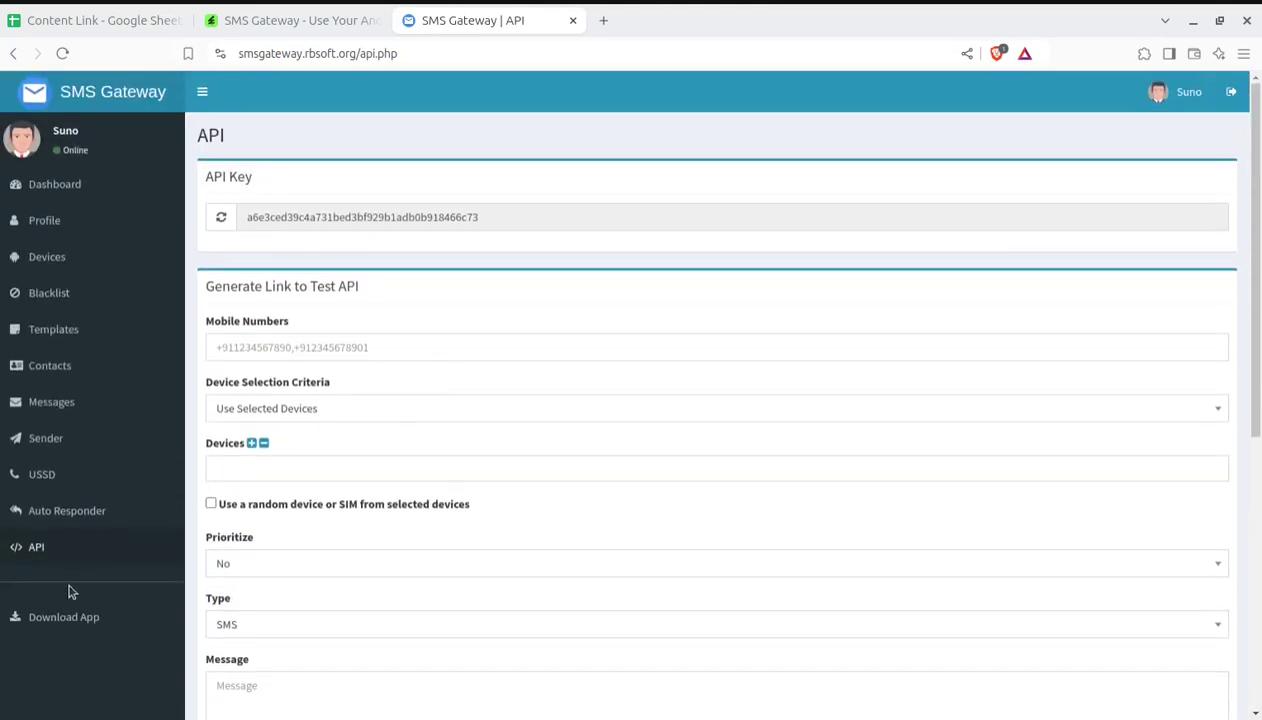
# Review the Profile messaging settings, then switch to the $79 CodeCanyon SMS Gateway listing
pyautogui.click(44, 196)
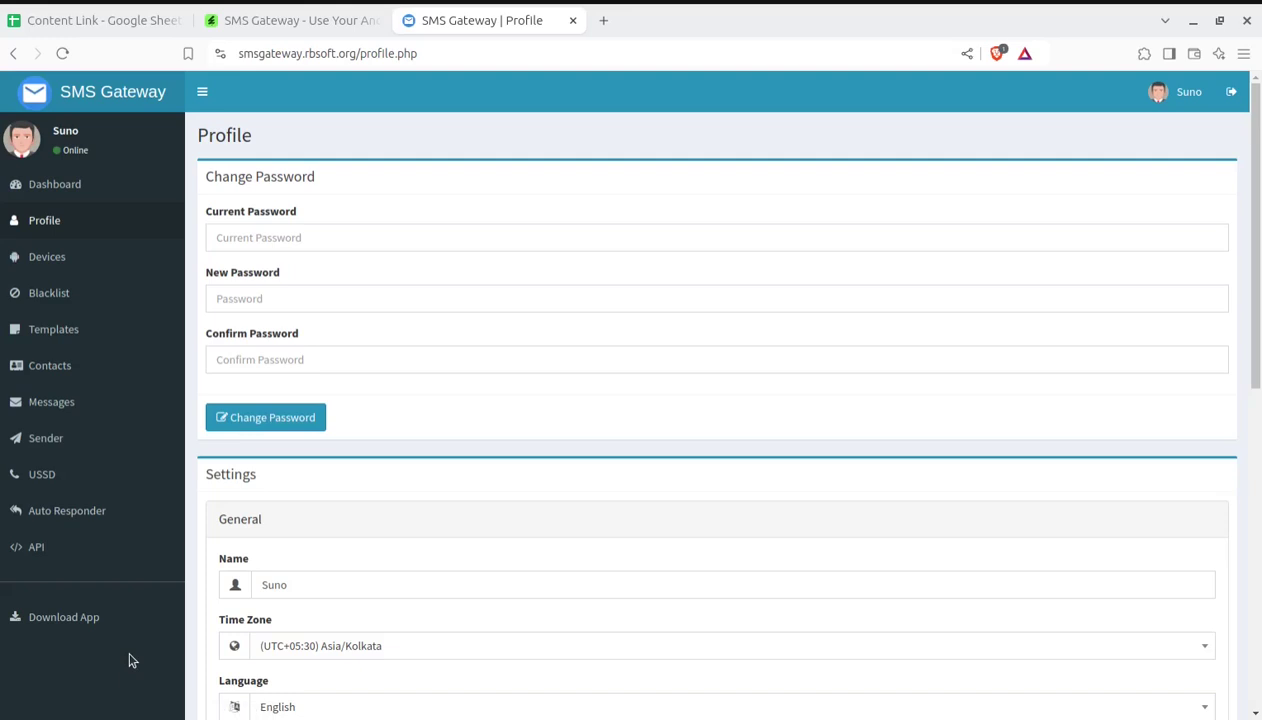
pyautogui.scroll(-2, 128, 660)
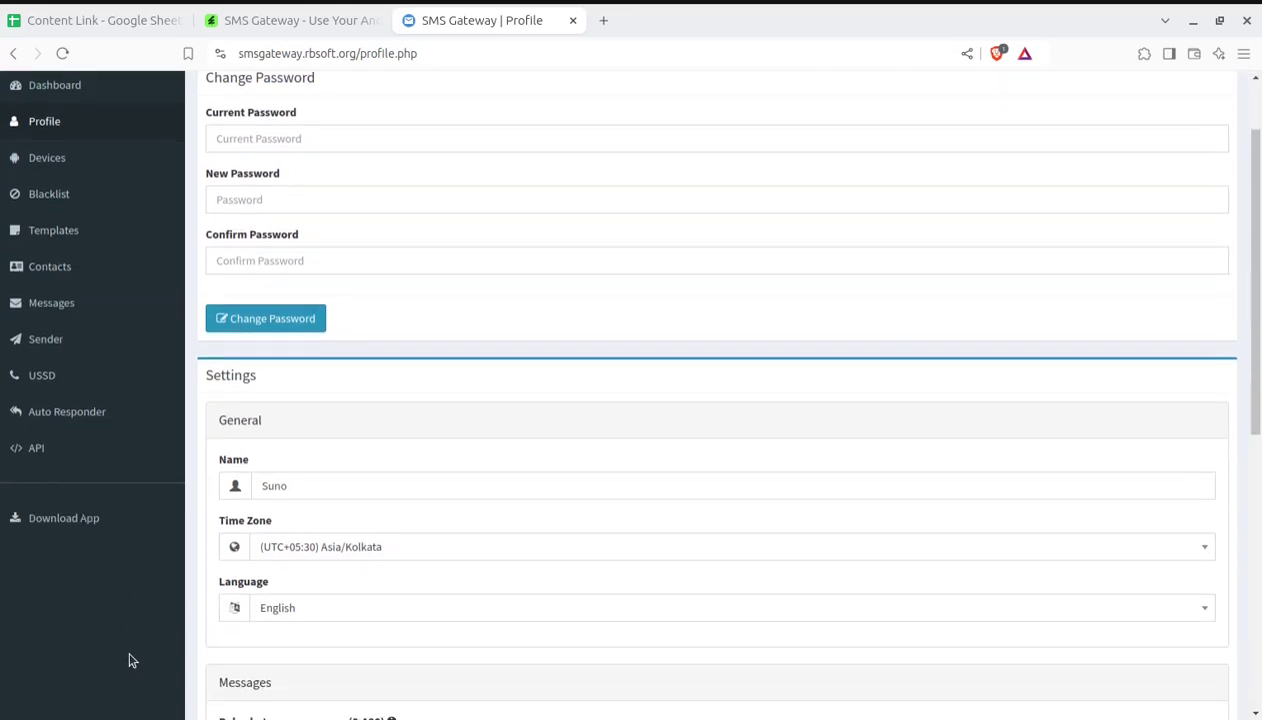
pyautogui.scroll(-10, 128, 660)
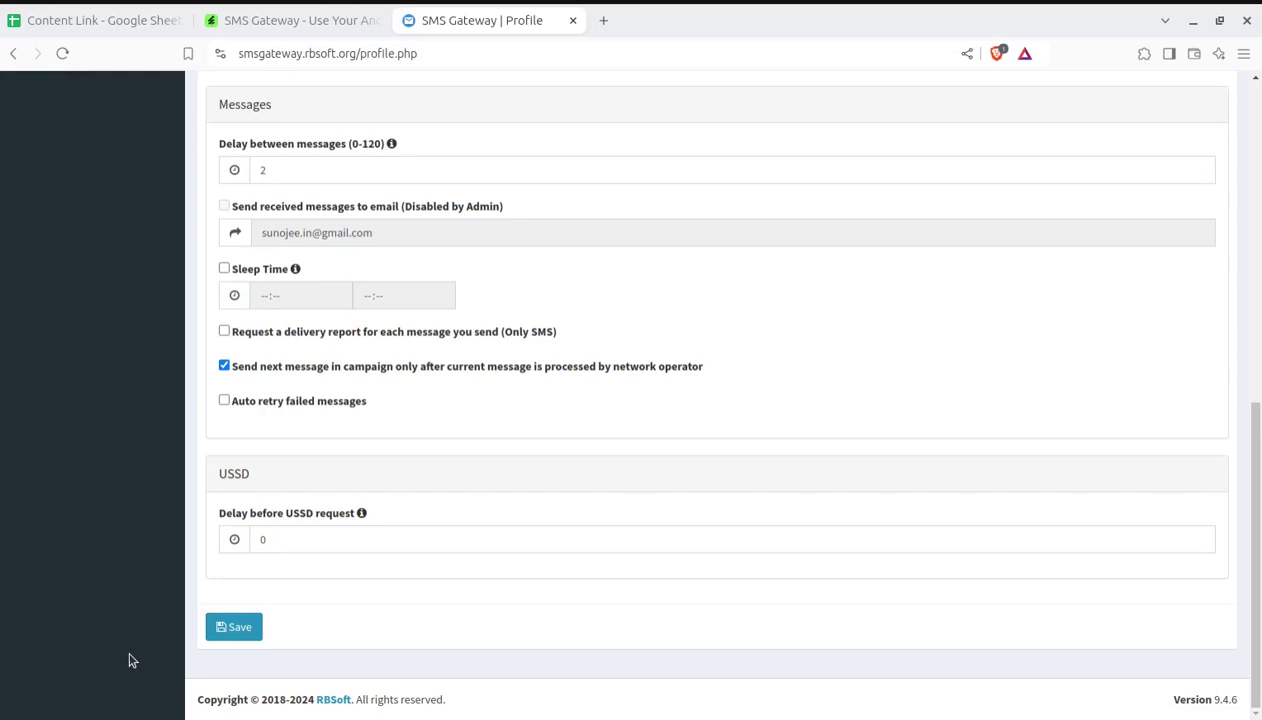
pyautogui.hotkey('ctrl', 'pageup')
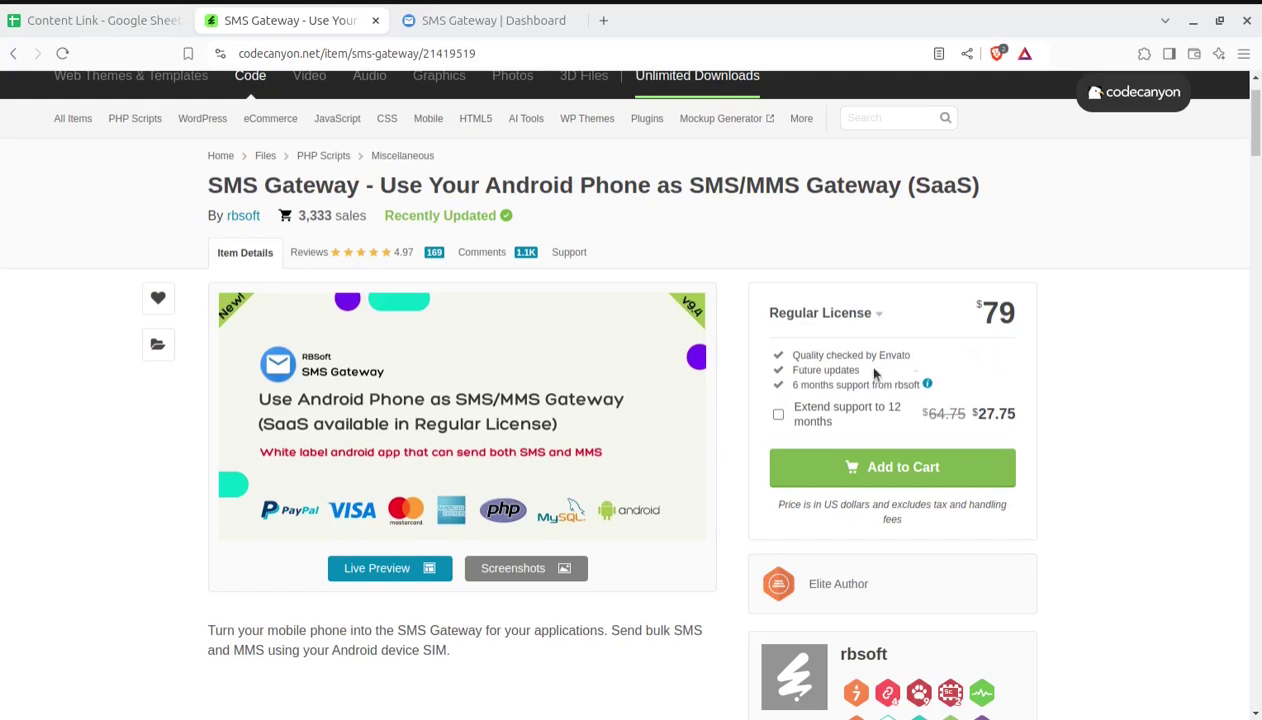
# Highlight 'Future updates' in the Regular License panel and scroll through the item page
pyautogui.moveTo(862, 370); pyautogui.dragTo(790, 370)
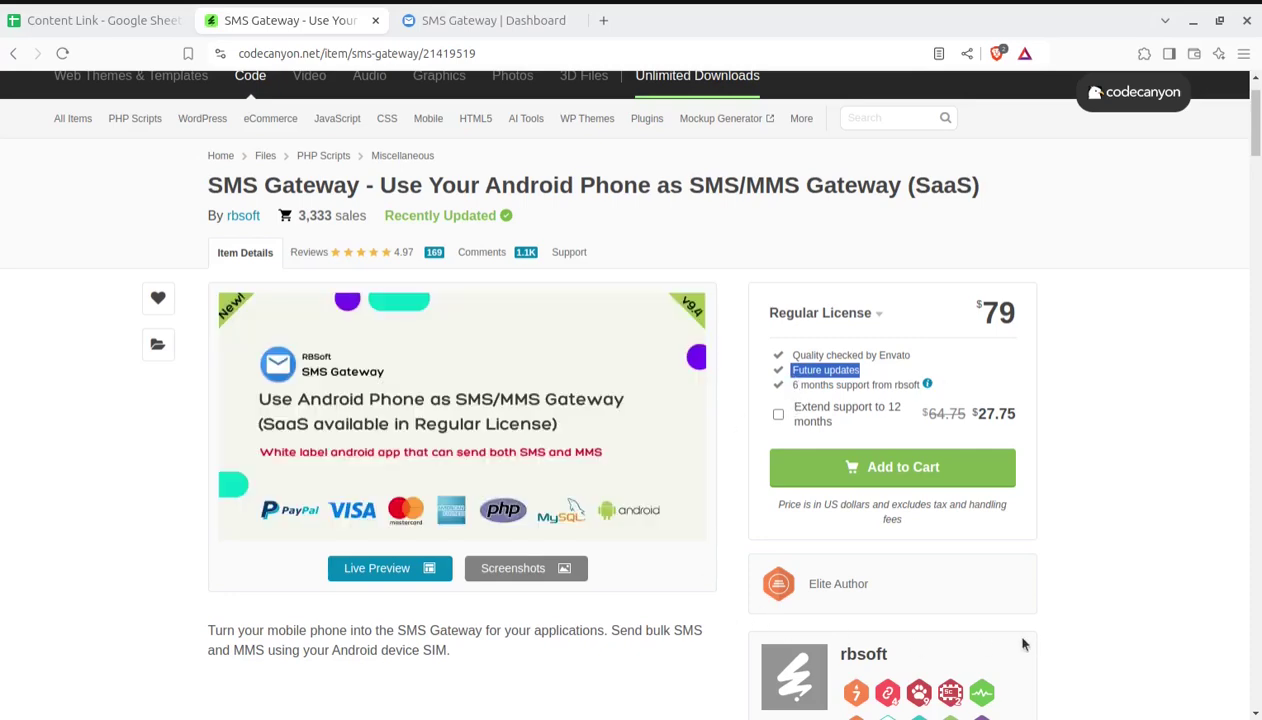
pyautogui.scroll(-2, 592, 657)
pyautogui.scroll(-1, 592, 657)
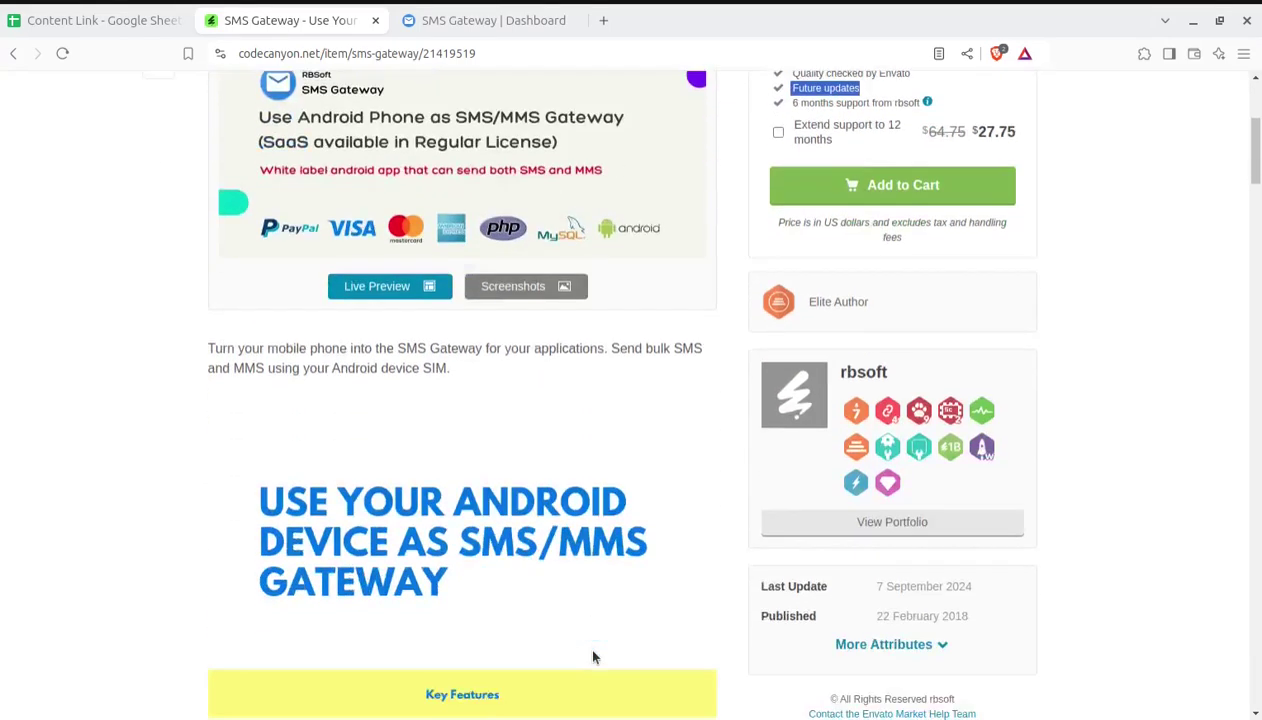
pyautogui.scroll(-2, 592, 657)
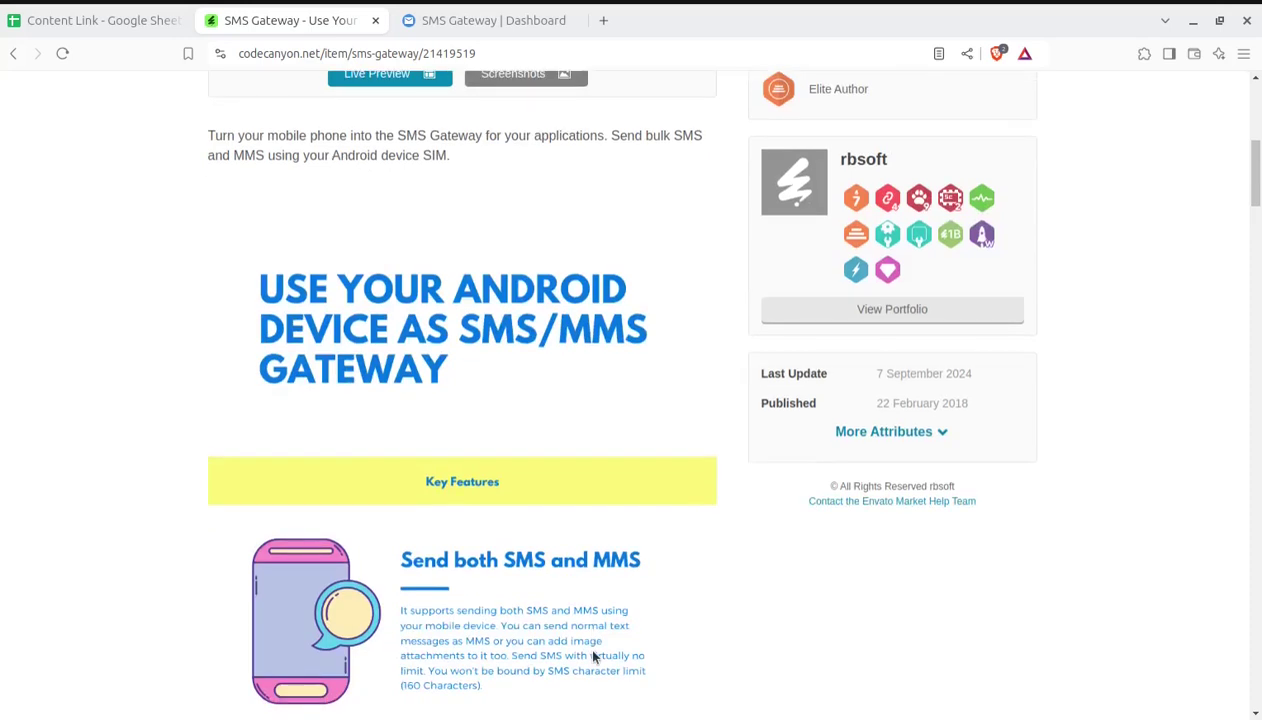
pyautogui.scroll(2, 592, 657)
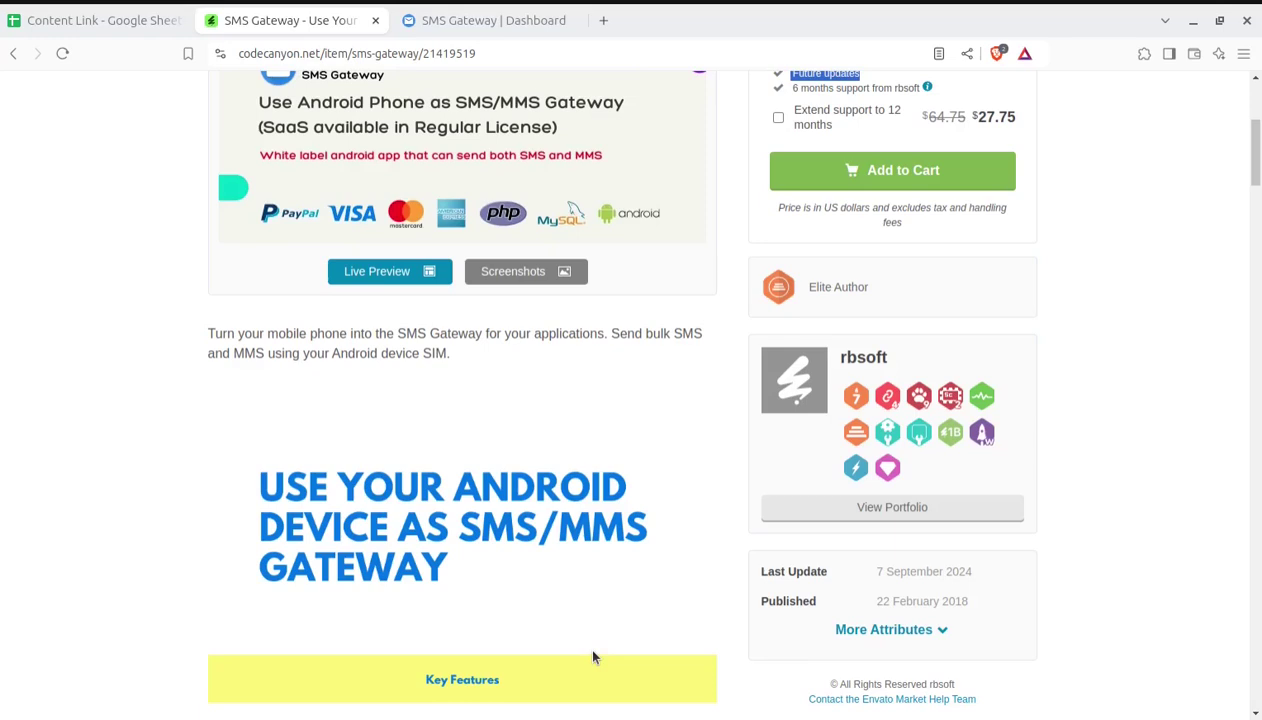
pyautogui.scroll(2, 539, 623)
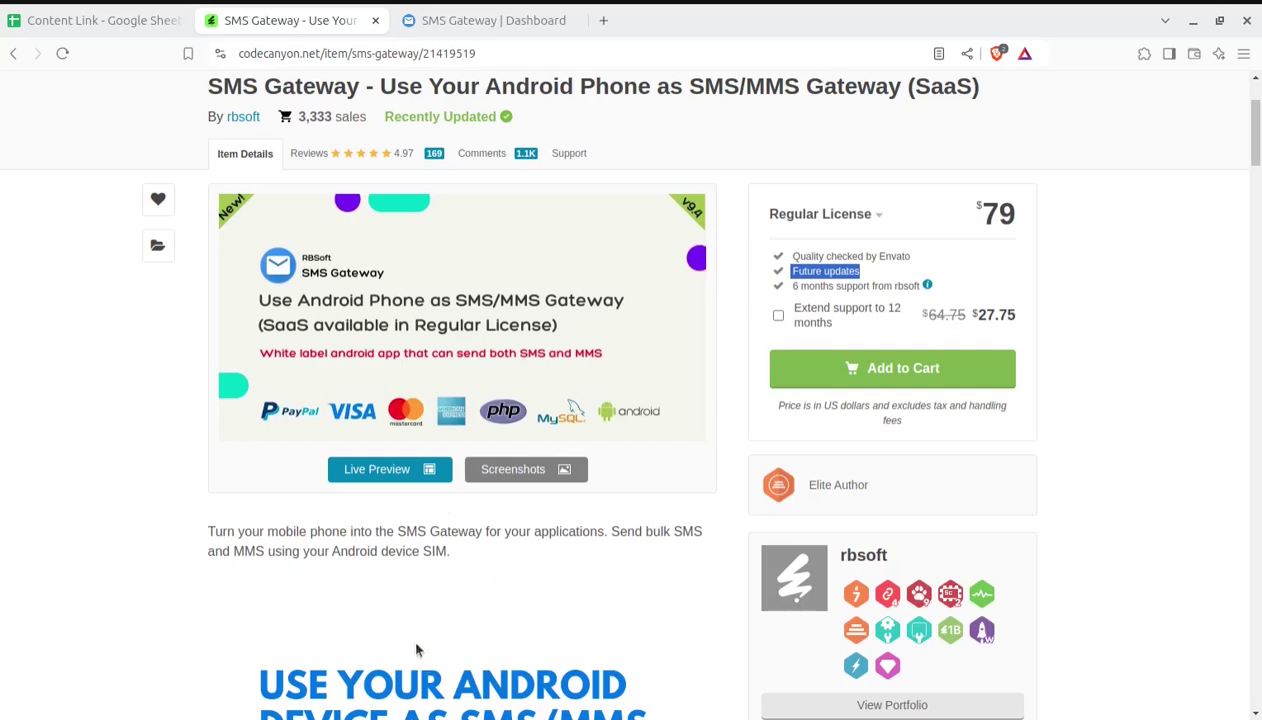
pyautogui.scroll(2, 353, 639)
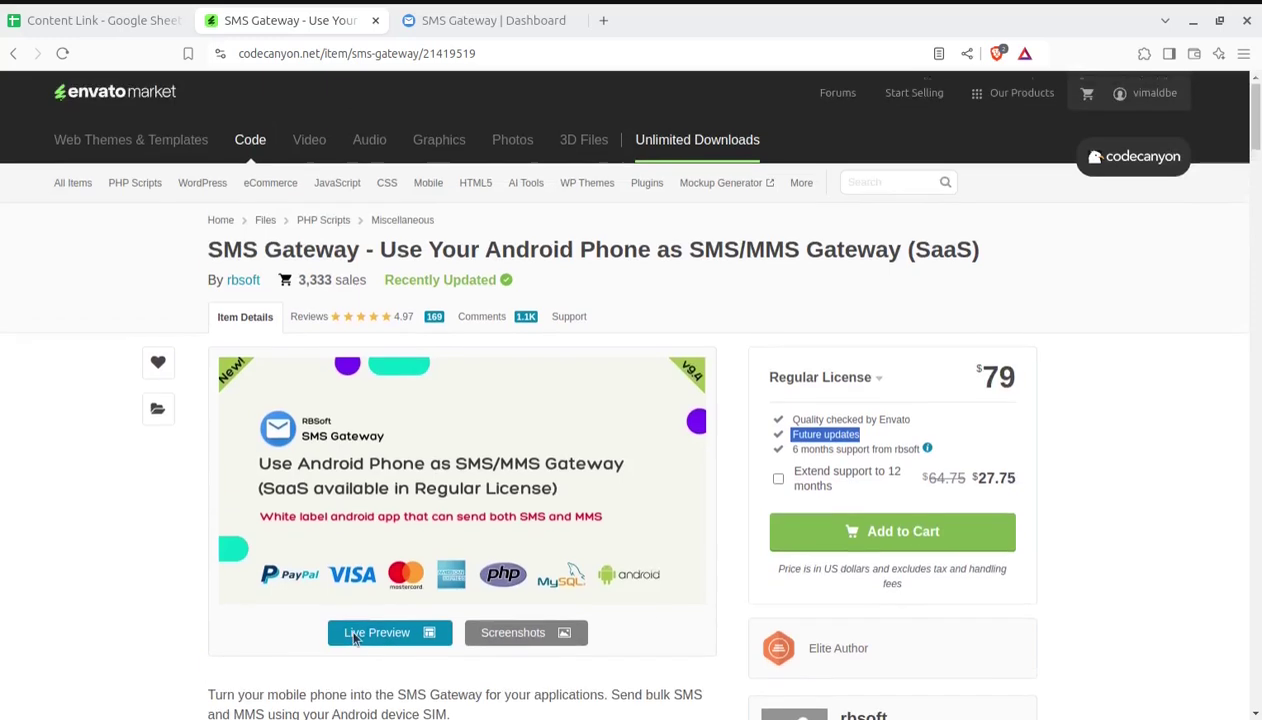
pyautogui.scroll(-1, 353, 639)
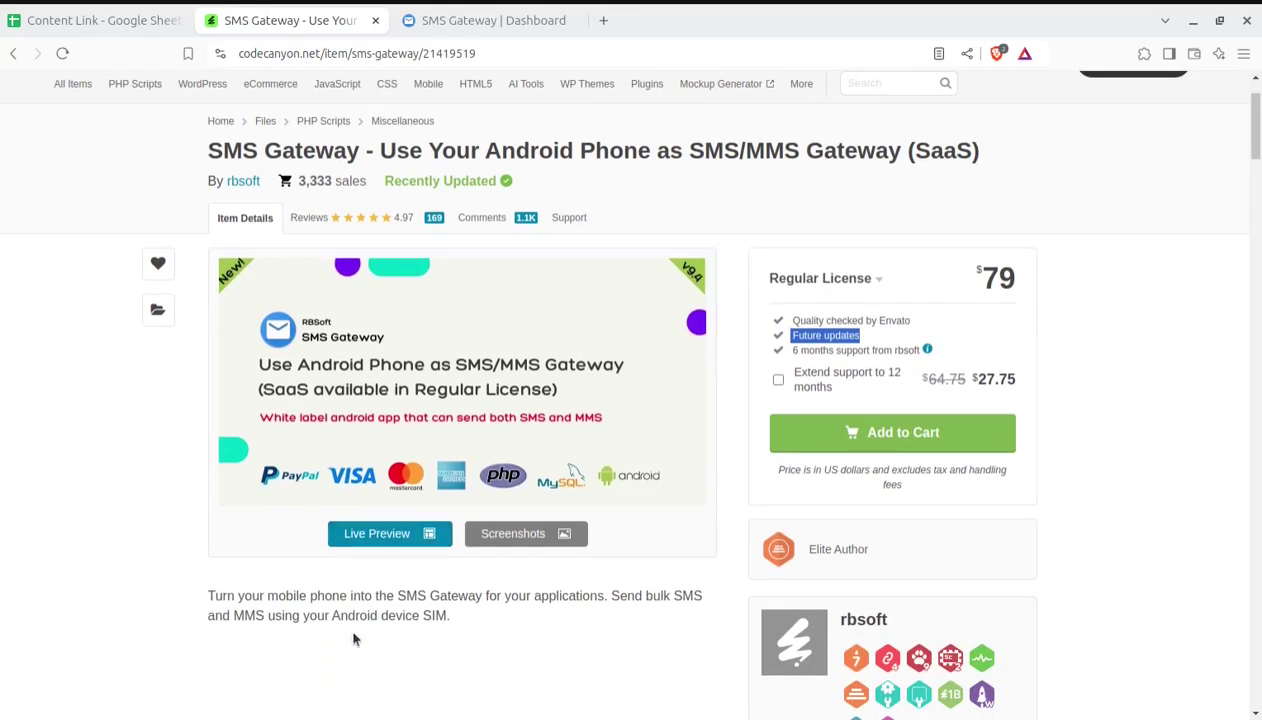
# Switch back to the 'SMS Gateway | Dashboard' tab showing 200 available credits
pyautogui.click(447, 22)
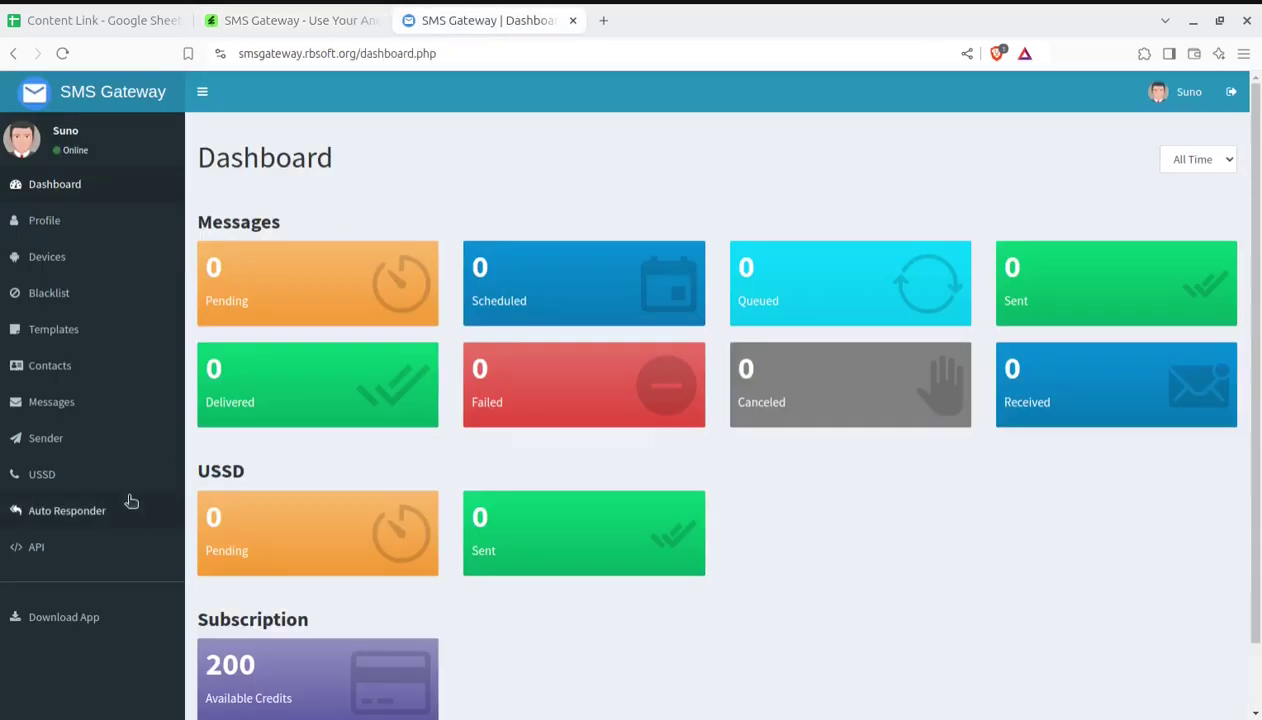